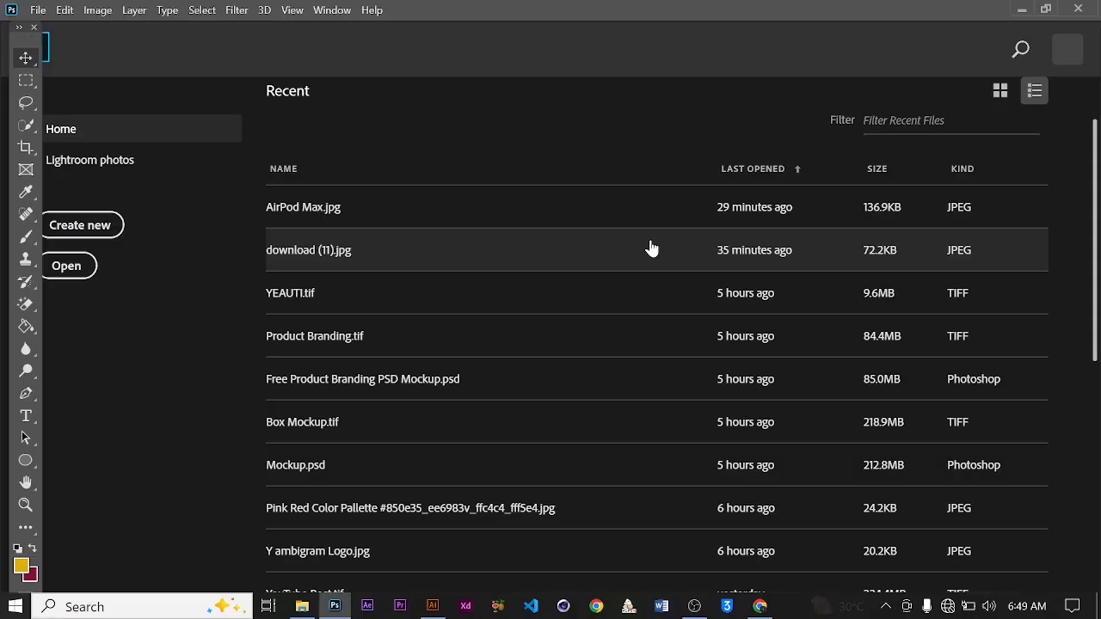
Step: Open download (11).jpg from the Color Palette folder in Photoshop and unlock its Background layer
{"action": "left_click", "coordinate": [302, 606]}
{"action": "left_click_drag", "start_coordinate": [716, 325], "coordinate": [247, 169]}
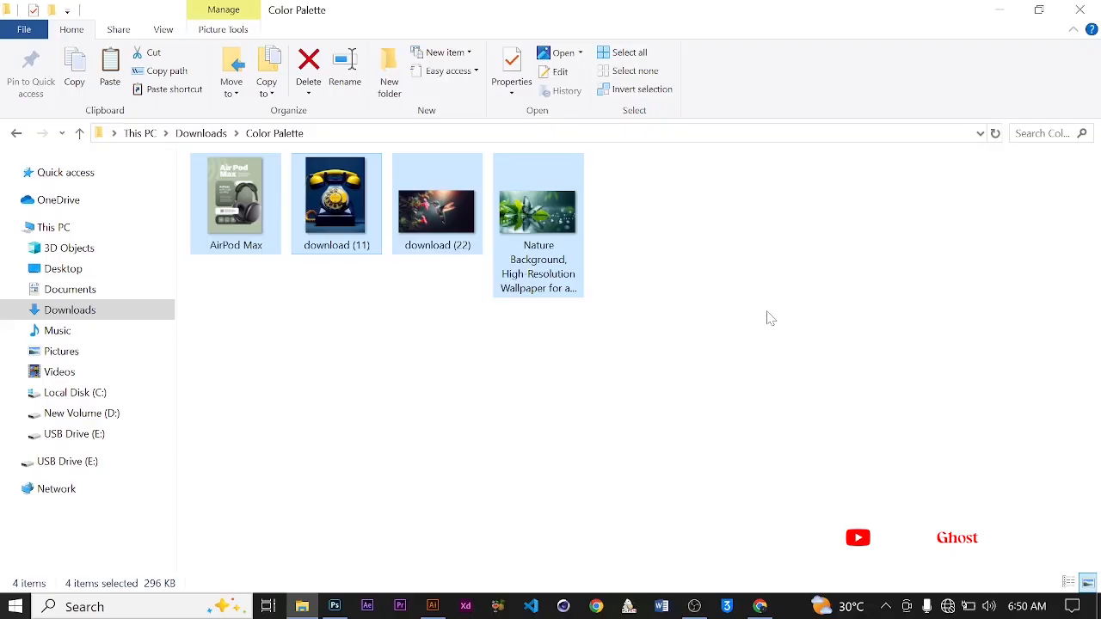
{"action": "left_click", "coordinate": [372, 282]}
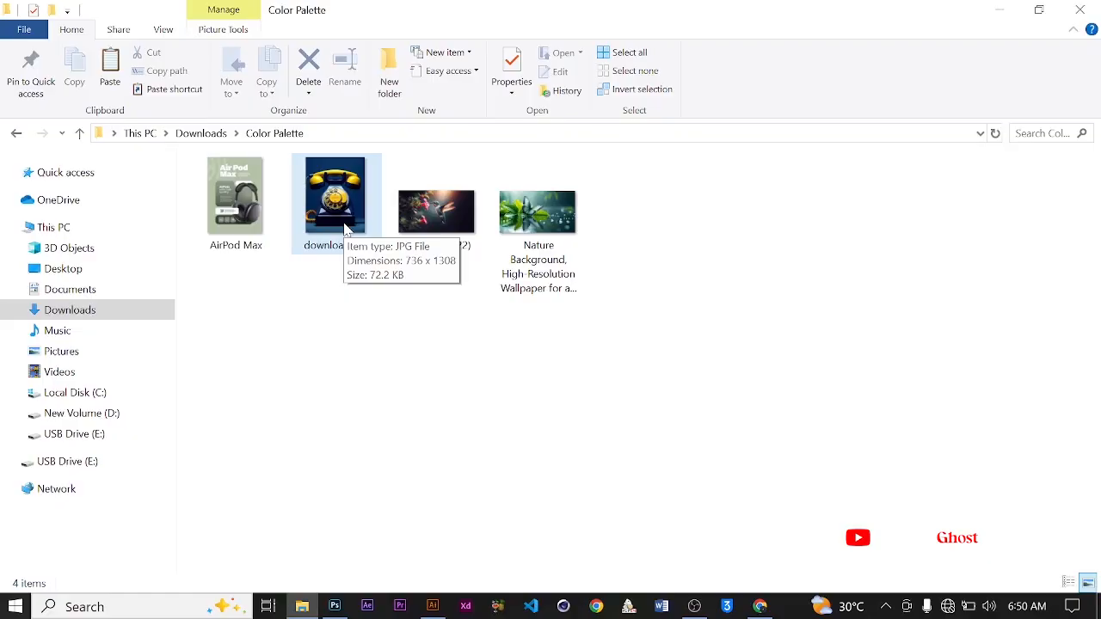
{"action": "left_click_drag", "start_coordinate": [344, 229], "coordinate": [659, 277]}
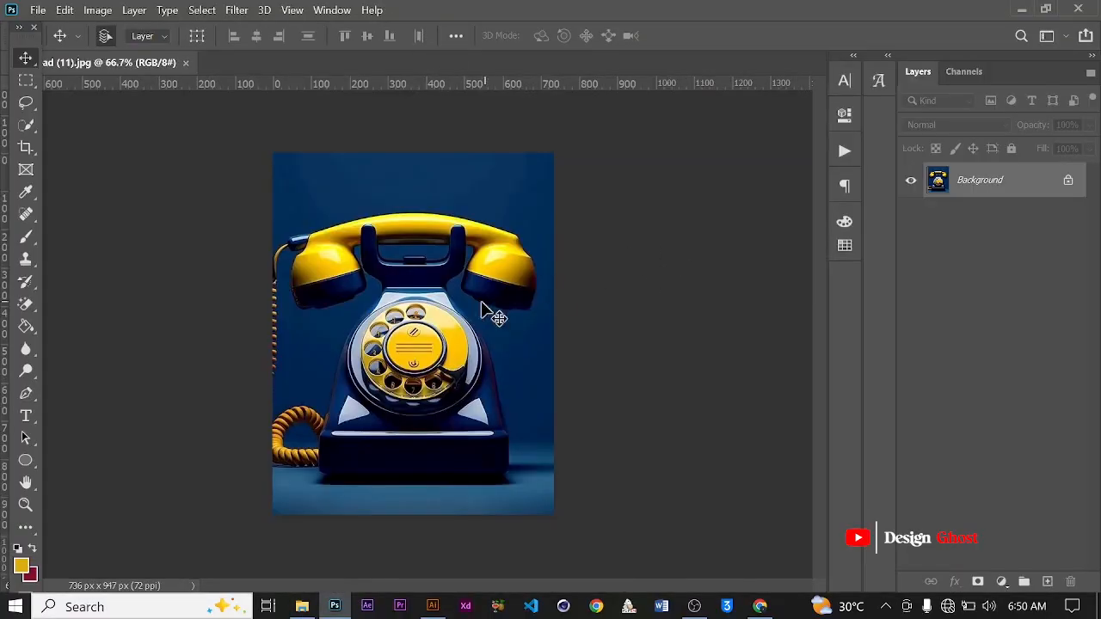
{"action": "scroll", "coordinate": [423, 301], "scroll_direction": "up", "scroll_amount": 3}
{"action": "scroll", "coordinate": [422, 266], "scroll_direction": "down", "scroll_amount": 3}
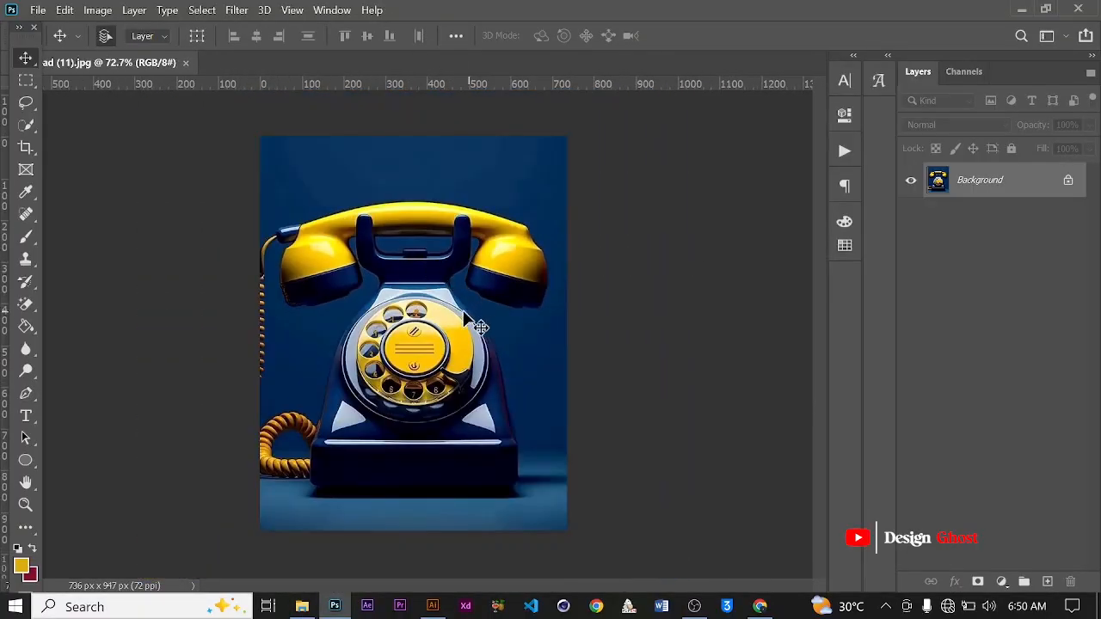
{"action": "scroll", "coordinate": [480, 317], "scroll_direction": "up", "scroll_amount": 1}
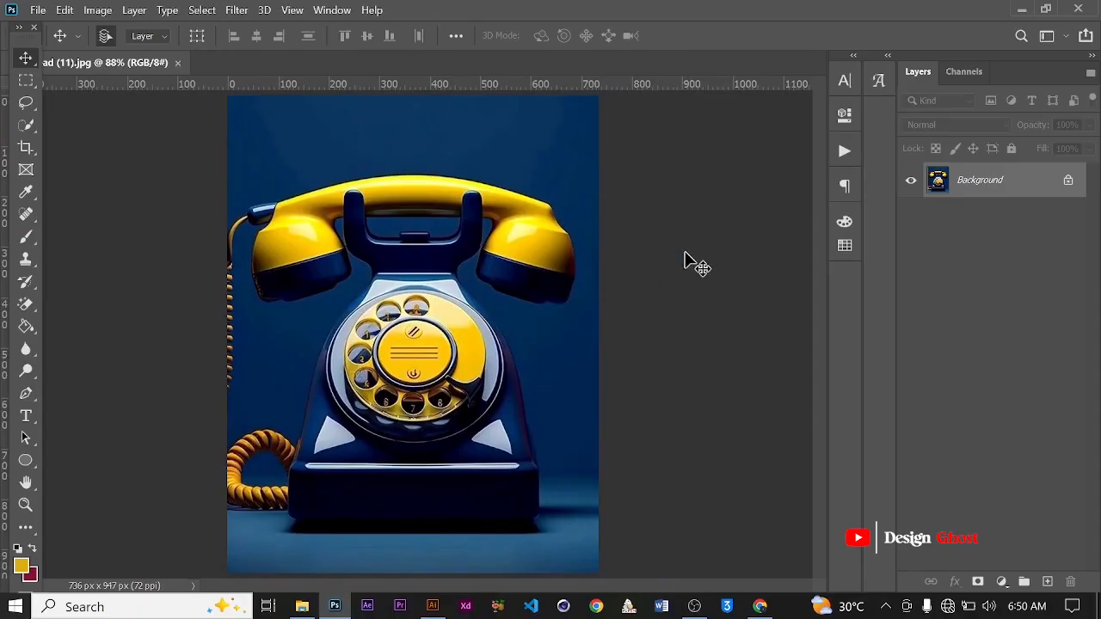
{"action": "scroll", "coordinate": [551, 286], "scroll_direction": "down", "scroll_amount": 1}
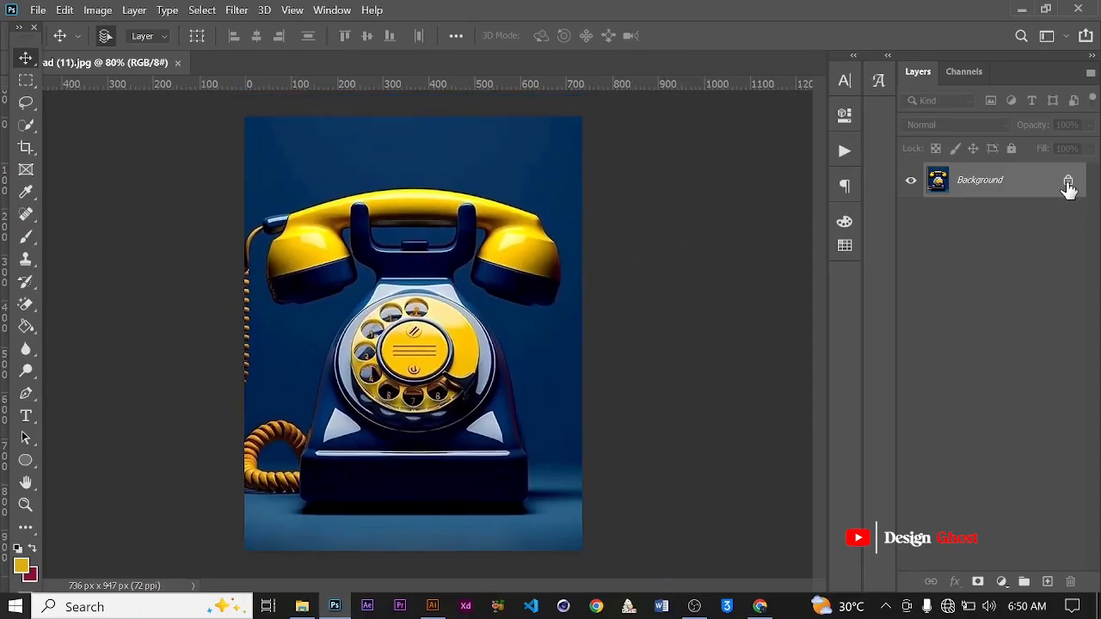
{"action": "left_click", "coordinate": [1067, 185]}
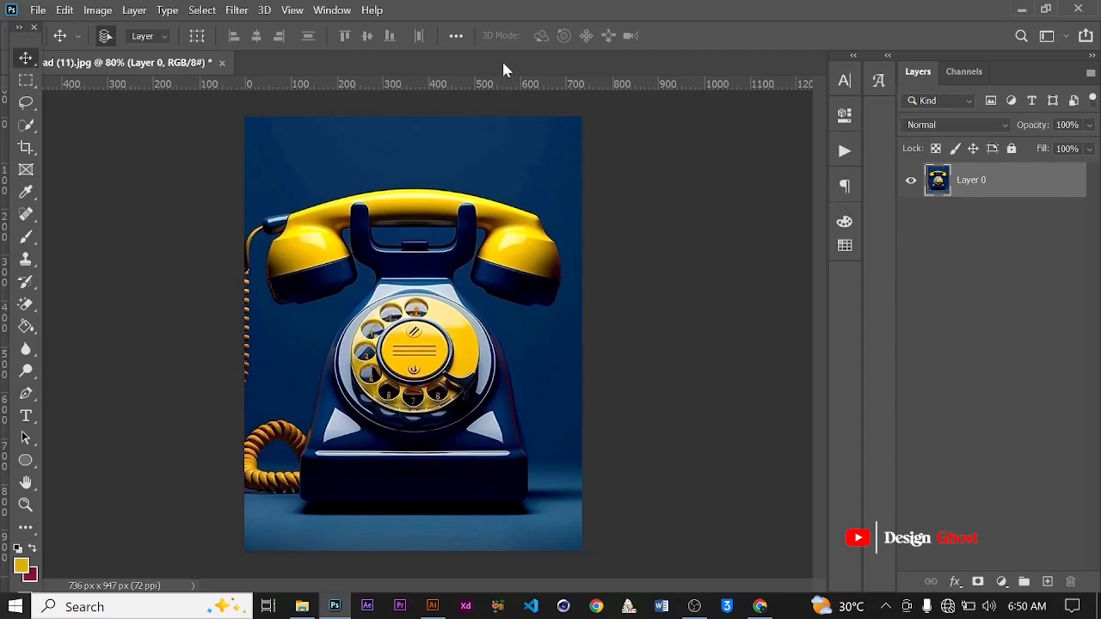
Step: Open the telephone image in Save for Web (Legacy) and reduce the GIF palette to 10 colors
{"action": "left_click", "coordinate": [36, 9]}
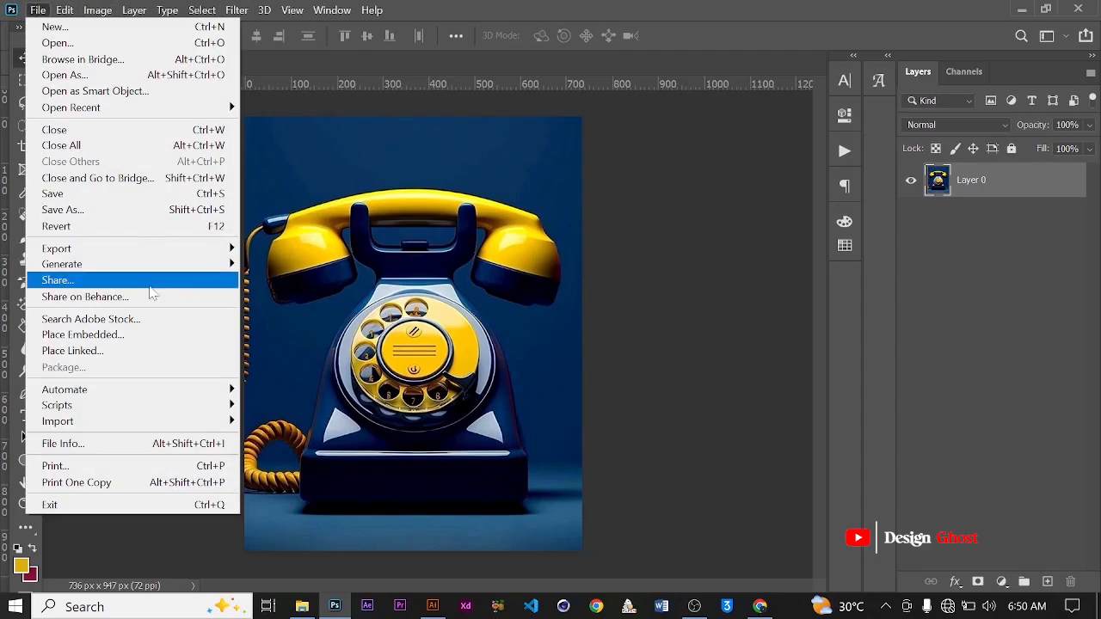
{"action": "mouse_move", "coordinate": [179, 248]}
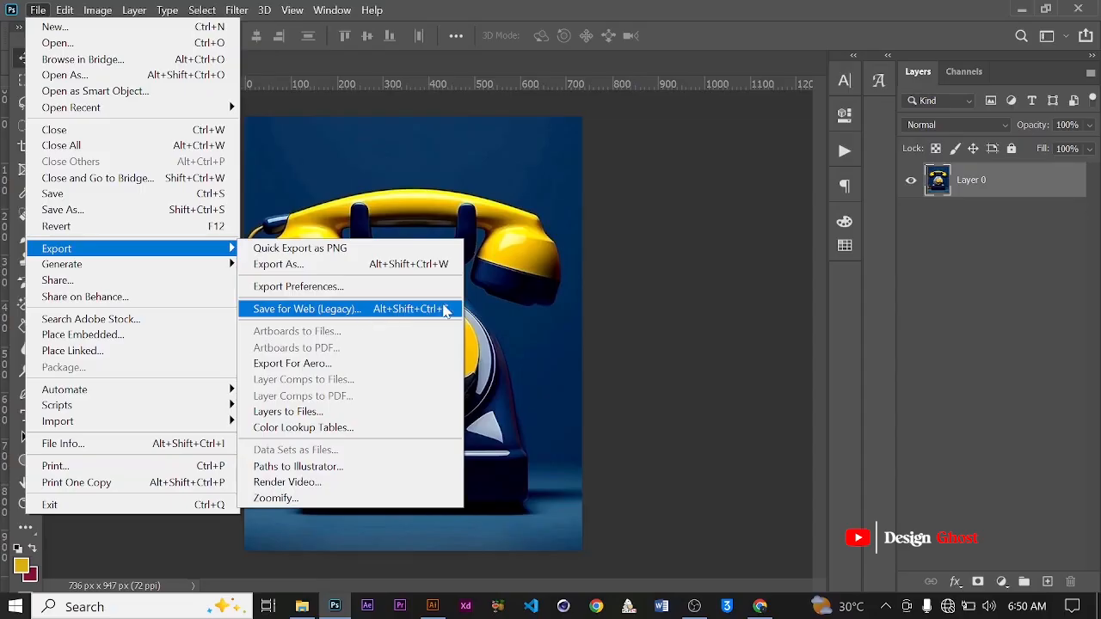
{"action": "left_click", "coordinate": [437, 310]}
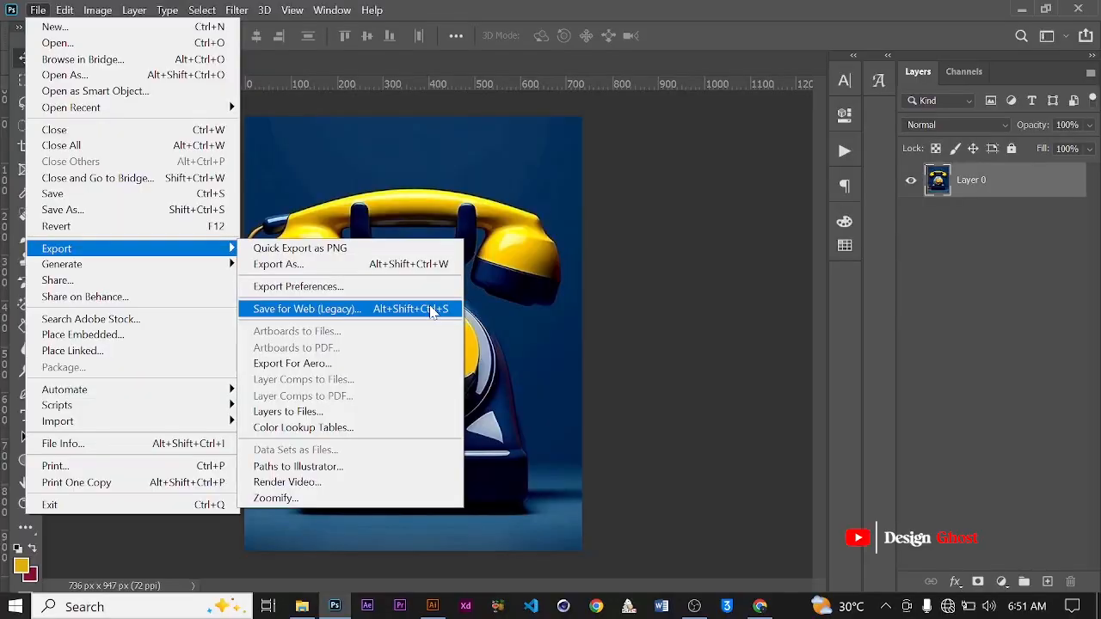
{"action": "left_click", "coordinate": [430, 307]}
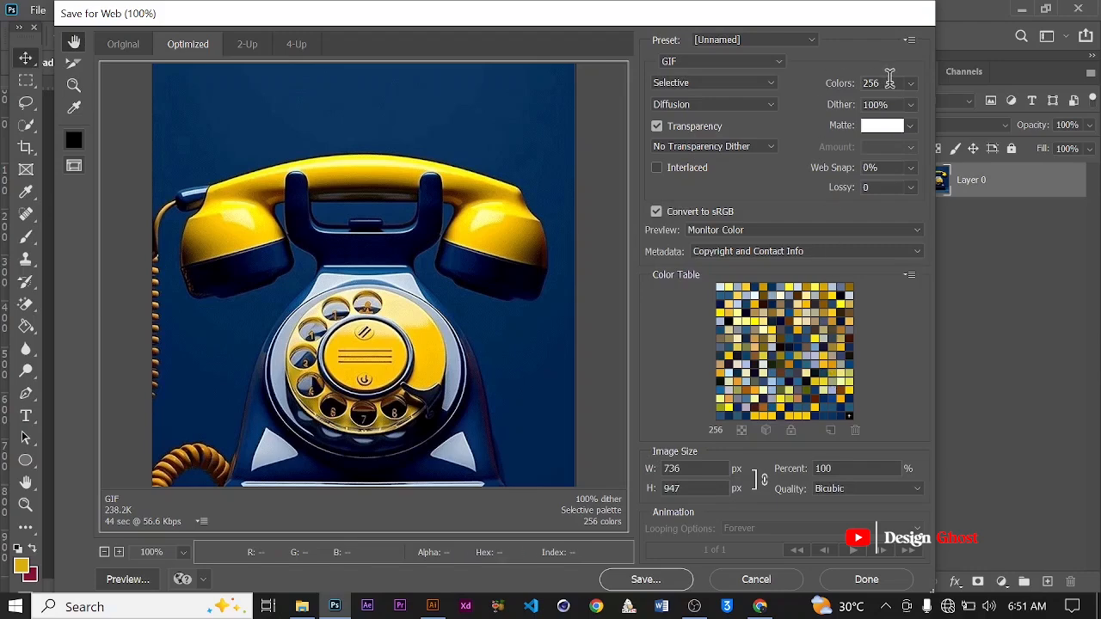
{"action": "left_click_drag", "start_coordinate": [891, 77], "coordinate": [812, 82]}
{"action": "type", "text": "10"}
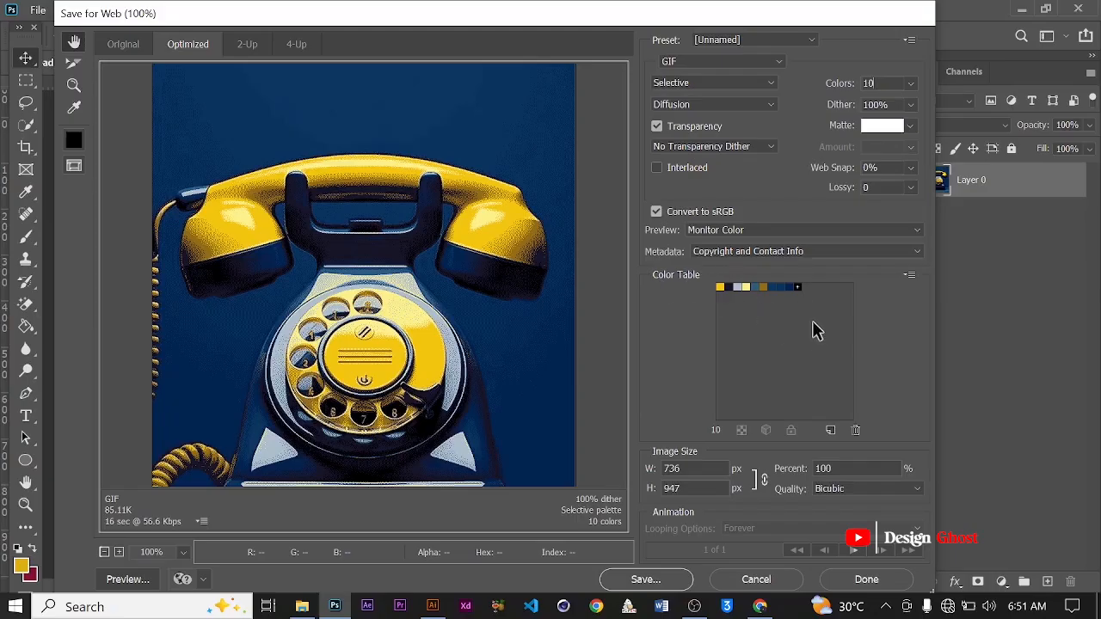
Step: Save the color table as "Blue and Yellow" in the Color Palette folder in Downloads, and leave Save for Web without exporting the image
{"action": "left_click", "coordinate": [910, 277]}
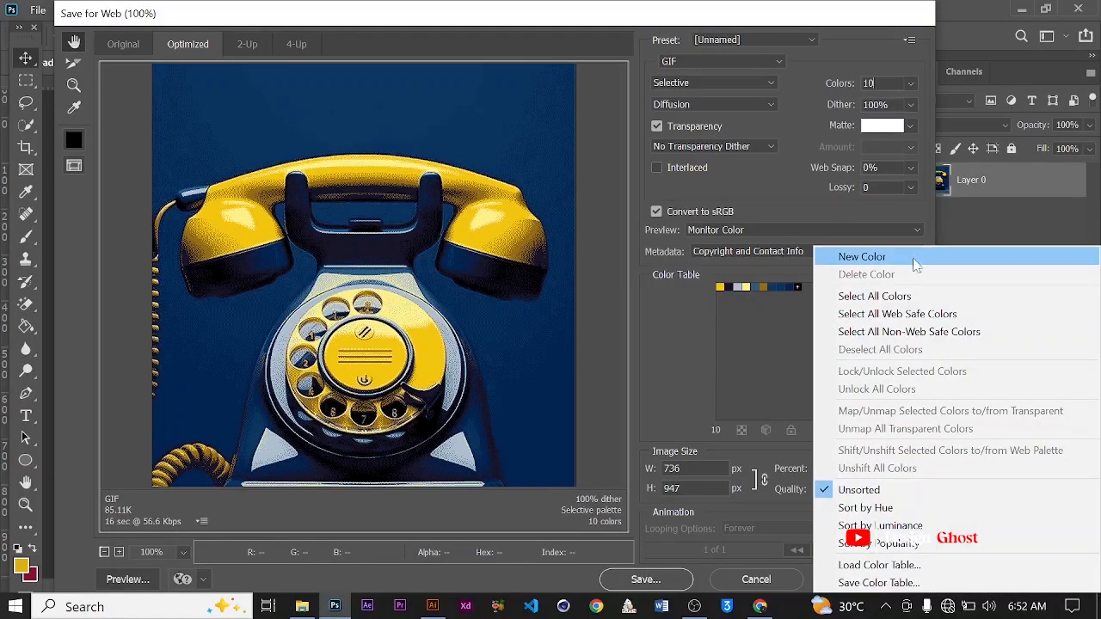
{"action": "left_click", "coordinate": [917, 583]}
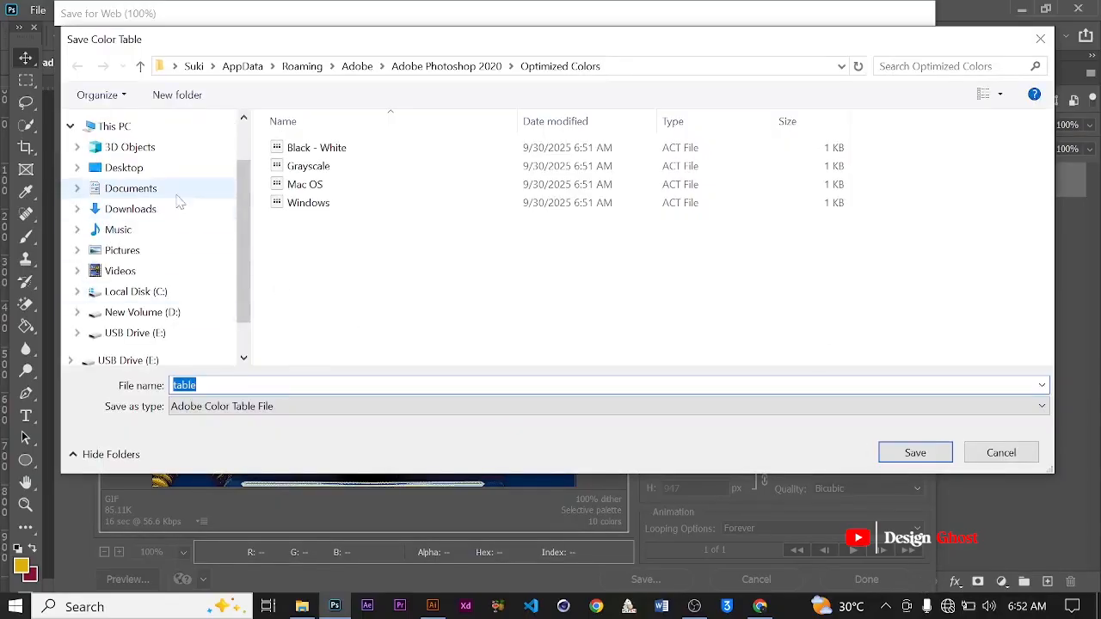
{"action": "left_click", "coordinate": [163, 217]}
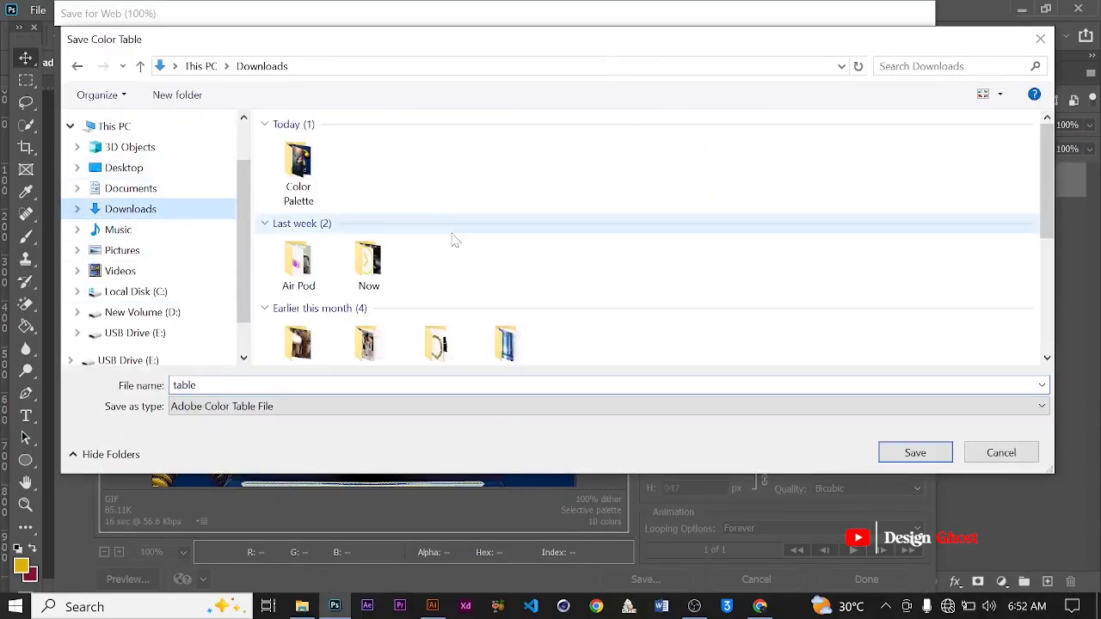
{"action": "double_click", "coordinate": [297, 167]}
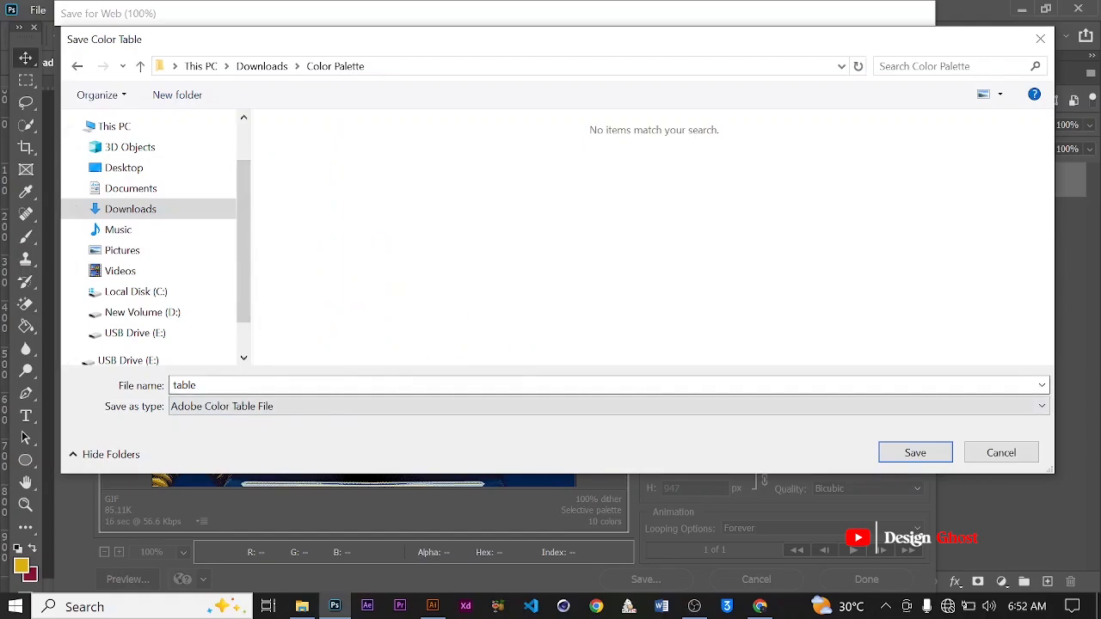
{"action": "left_click_drag", "start_coordinate": [197, 385], "coordinate": [96, 387]}
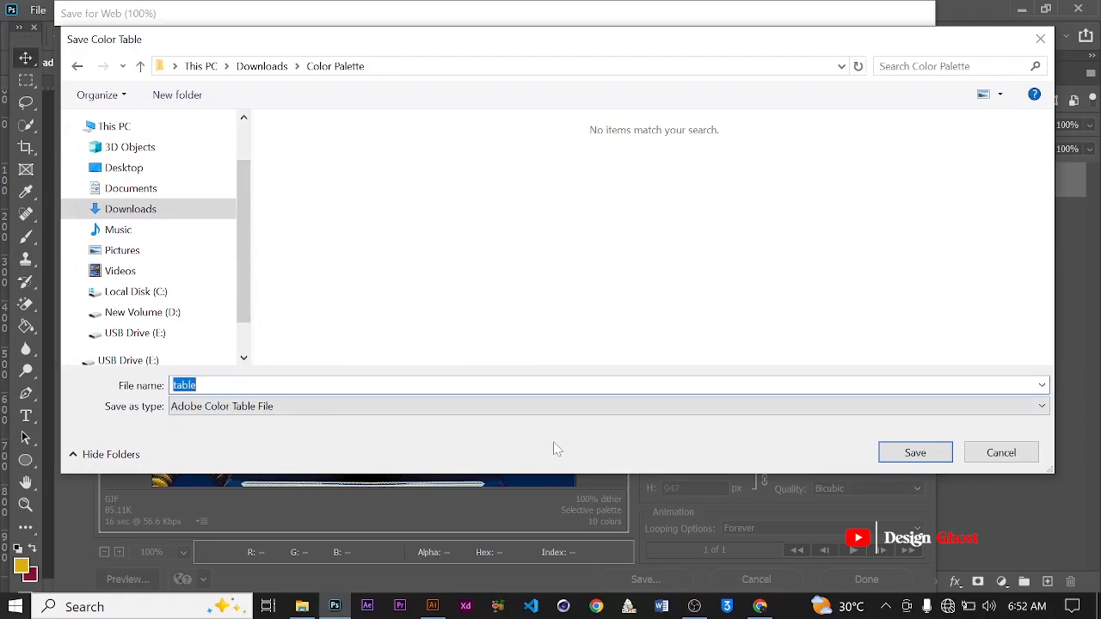
{"action": "type", "text": "Blue"}
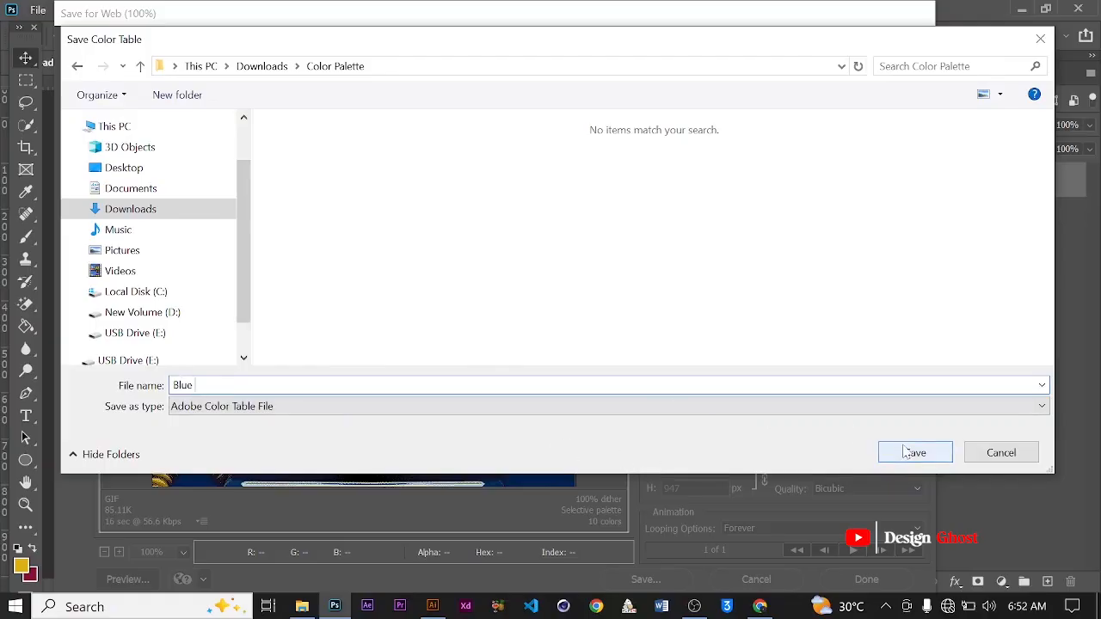
{"action": "type", "text": " an d"}
{"action": "key", "text": "BackSpace"}
{"action": "key", "text": "BackSpace"}
{"action": "type", "text": "d Yellow"}
{"action": "key", "text": "Return"}
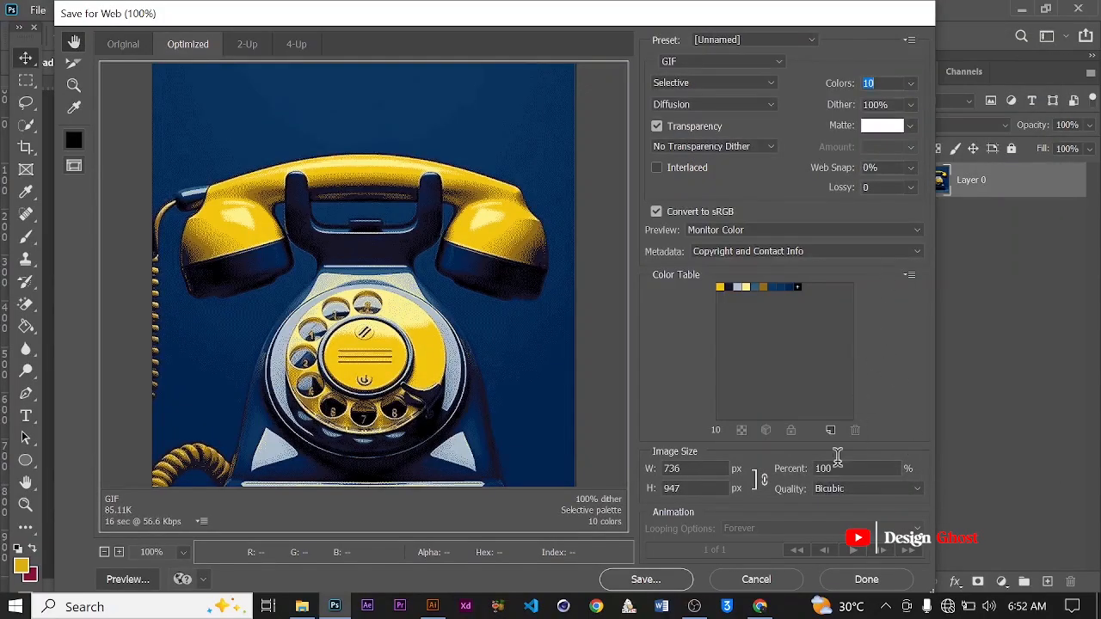
{"action": "left_click", "coordinate": [755, 579]}
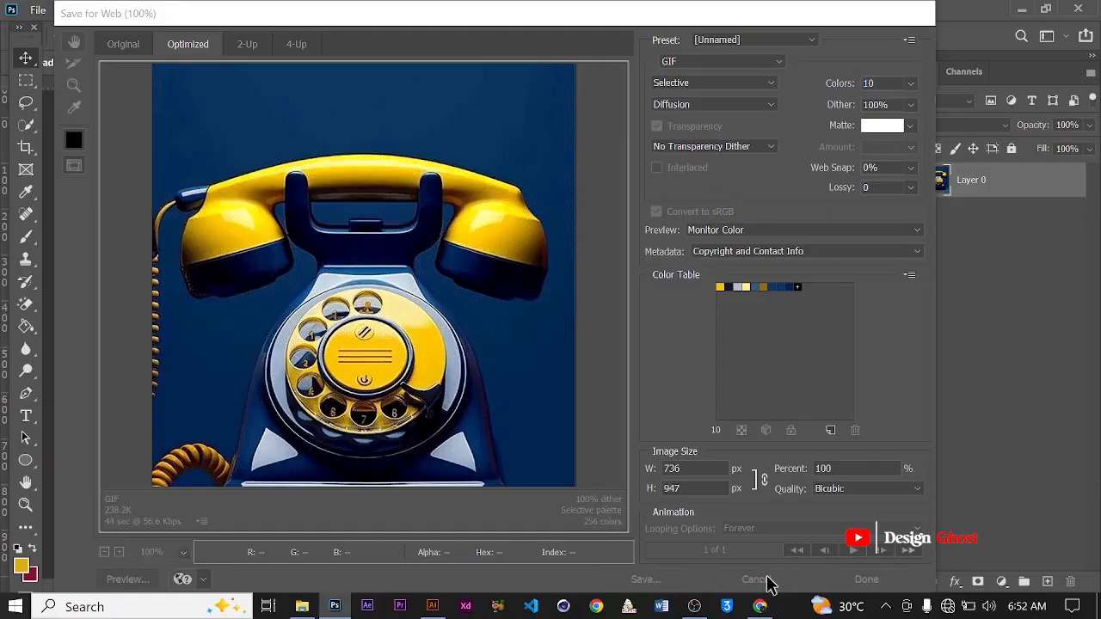
Step: Import the Blue and Yellow color table (*.ACT) from Downloads > Color Palette into the Swatches
{"action": "left_click", "coordinate": [337, 10]}
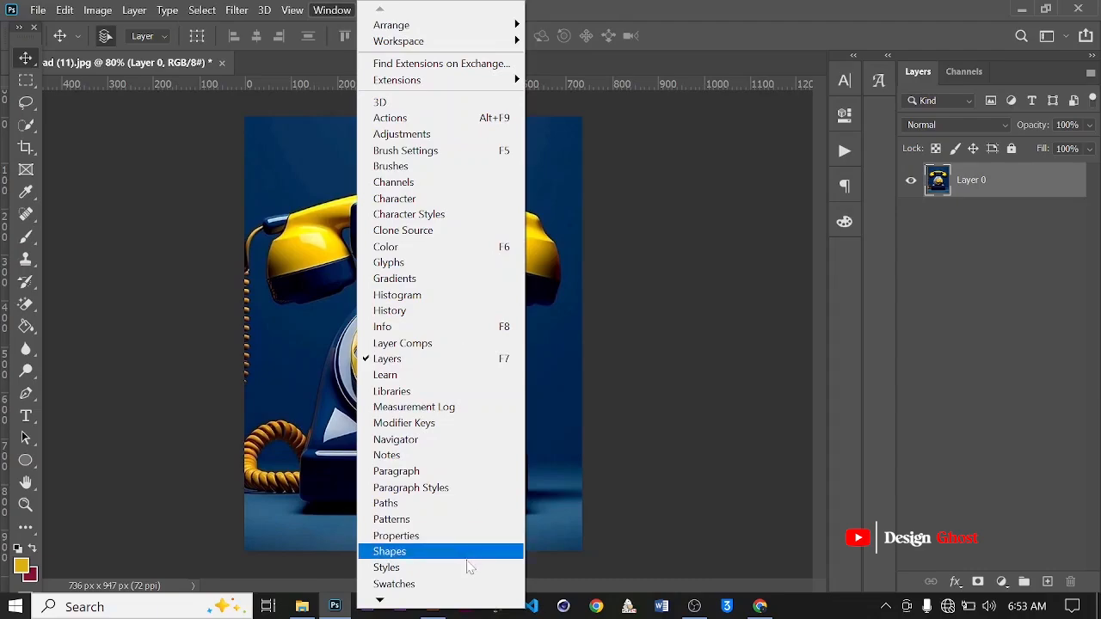
{"action": "left_click", "coordinate": [458, 585]}
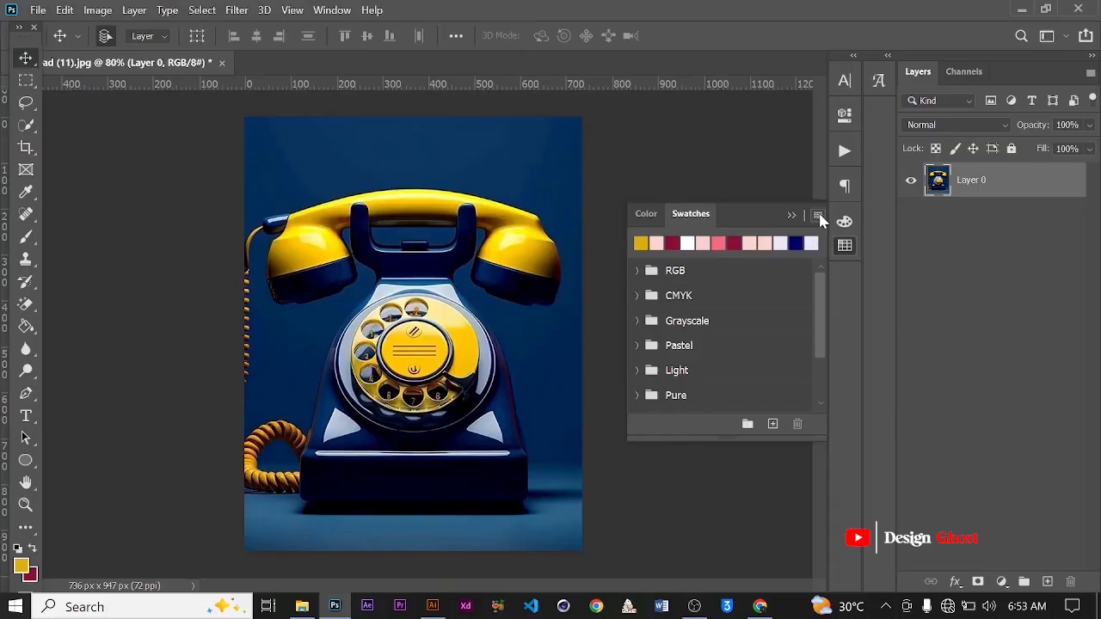
{"action": "left_click", "coordinate": [818, 215]}
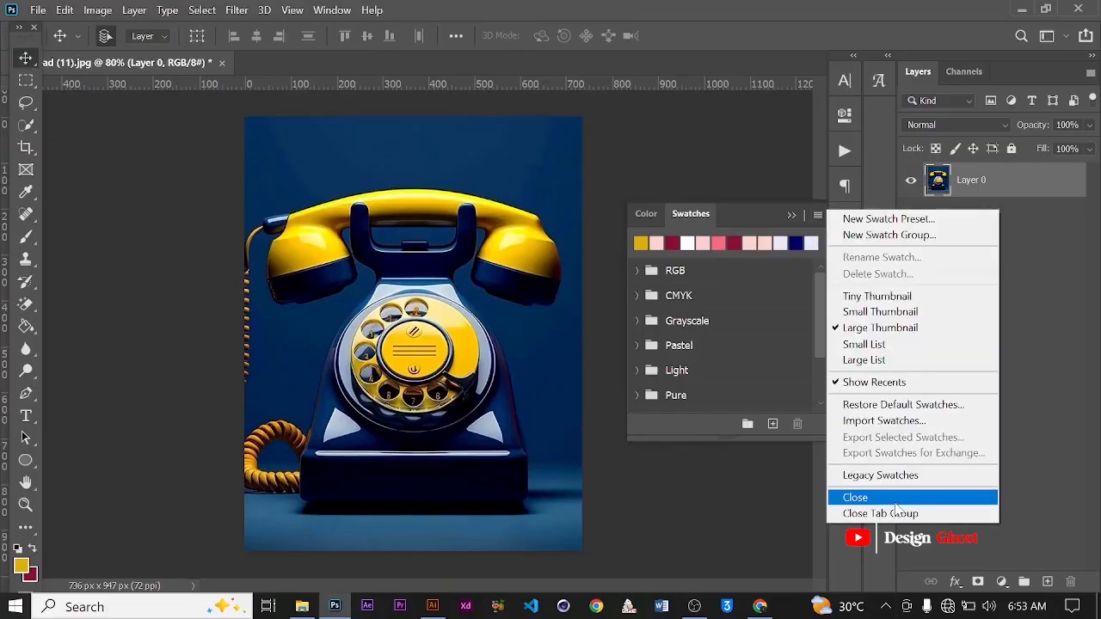
{"action": "left_click", "coordinate": [906, 421]}
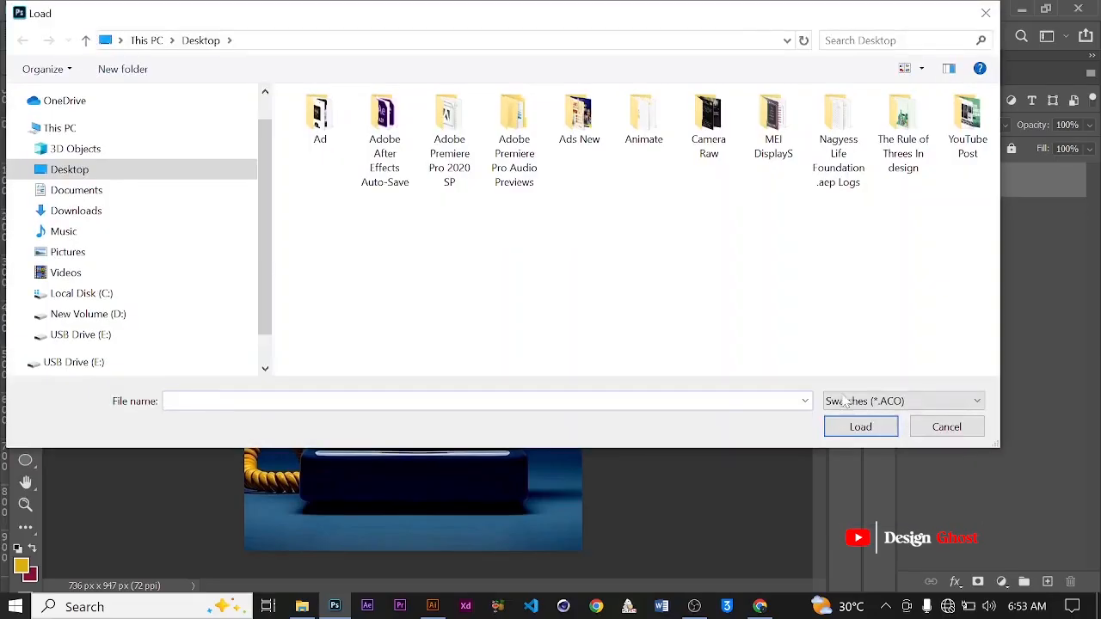
{"action": "left_click", "coordinate": [159, 213]}
{"action": "left_click", "coordinate": [320, 162]}
{"action": "double_click", "coordinate": [320, 162]}
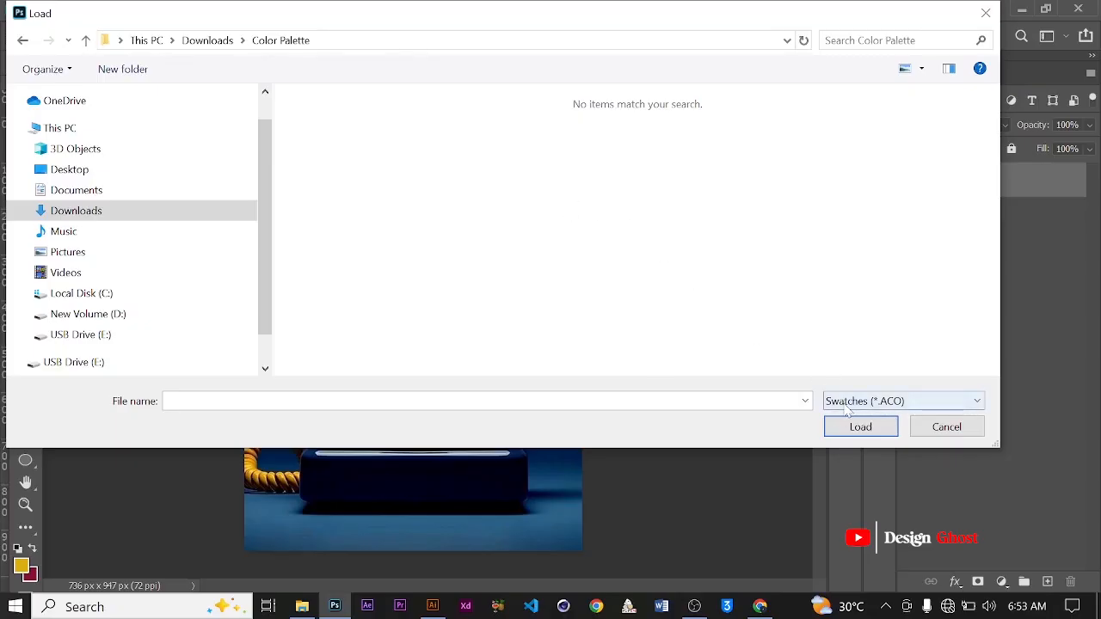
{"action": "left_click", "coordinate": [972, 402]}
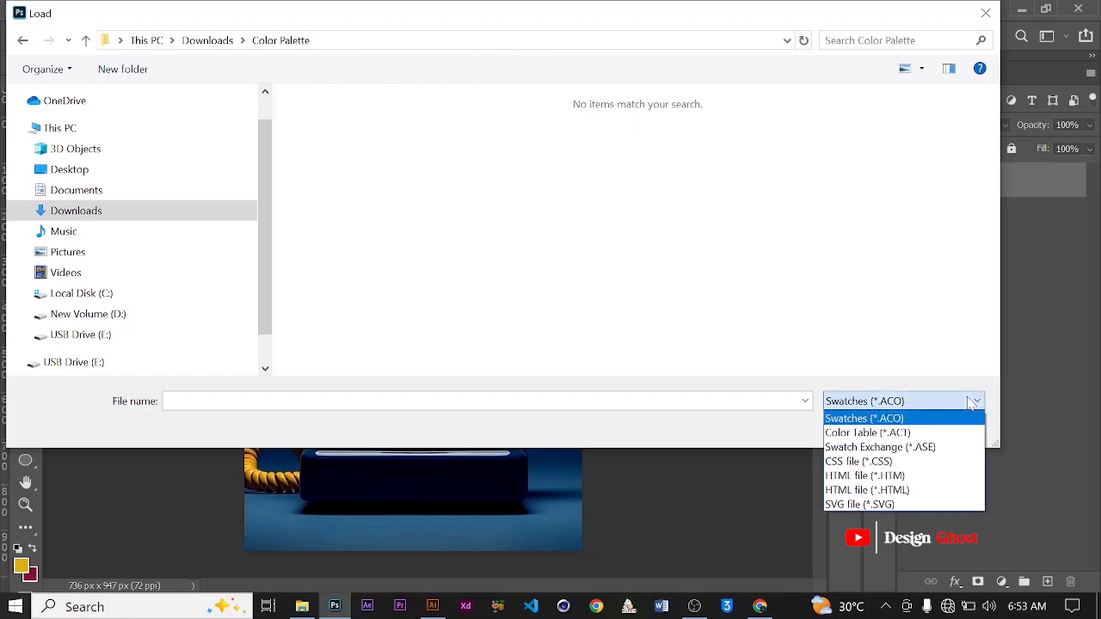
{"action": "left_click", "coordinate": [889, 434]}
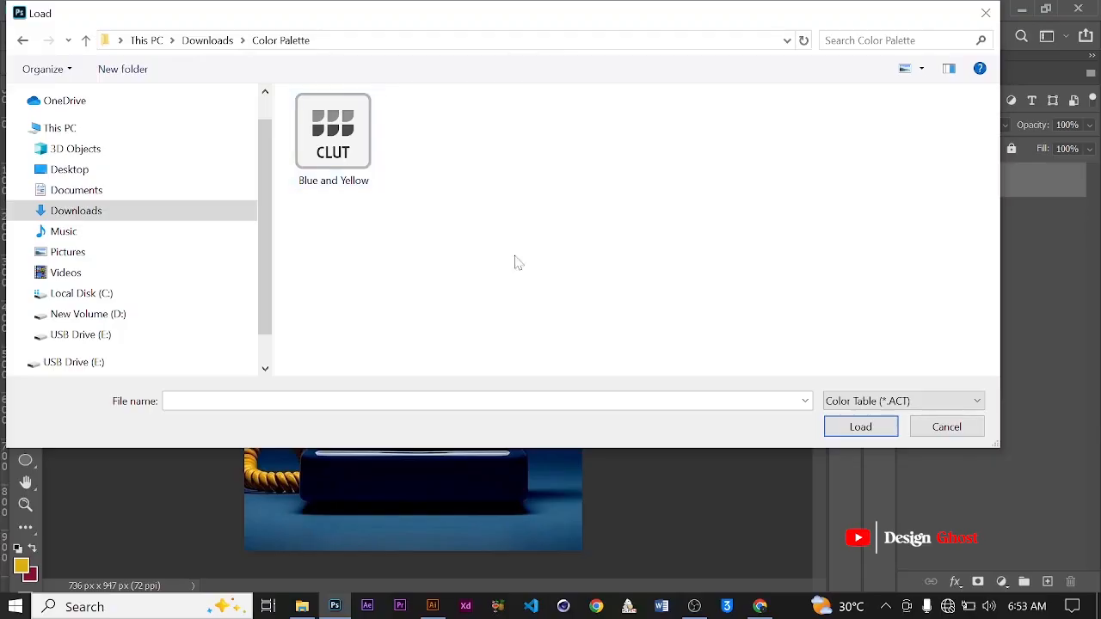
{"action": "left_click", "coordinate": [344, 147]}
{"action": "left_click", "coordinate": [859, 426]}
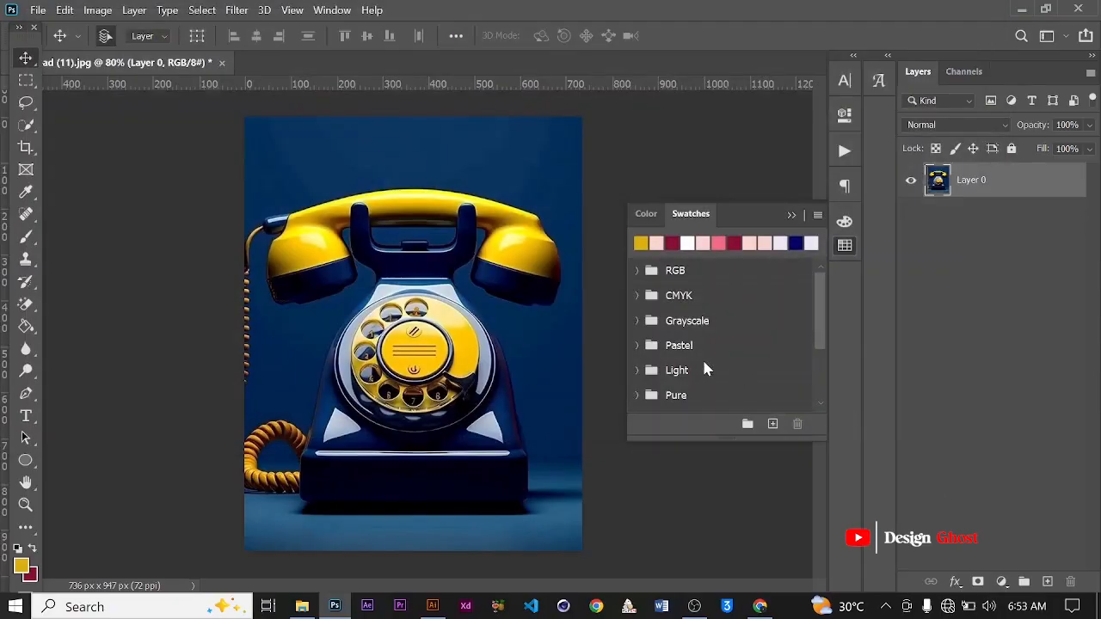
Step: Expand the Blue and Yellow swatch group and try its near-black and pale blue-grey swatches as foreground color, ending with the pale blue-grey
{"action": "scroll", "coordinate": [711, 367], "scroll_direction": "down", "scroll_amount": 2}
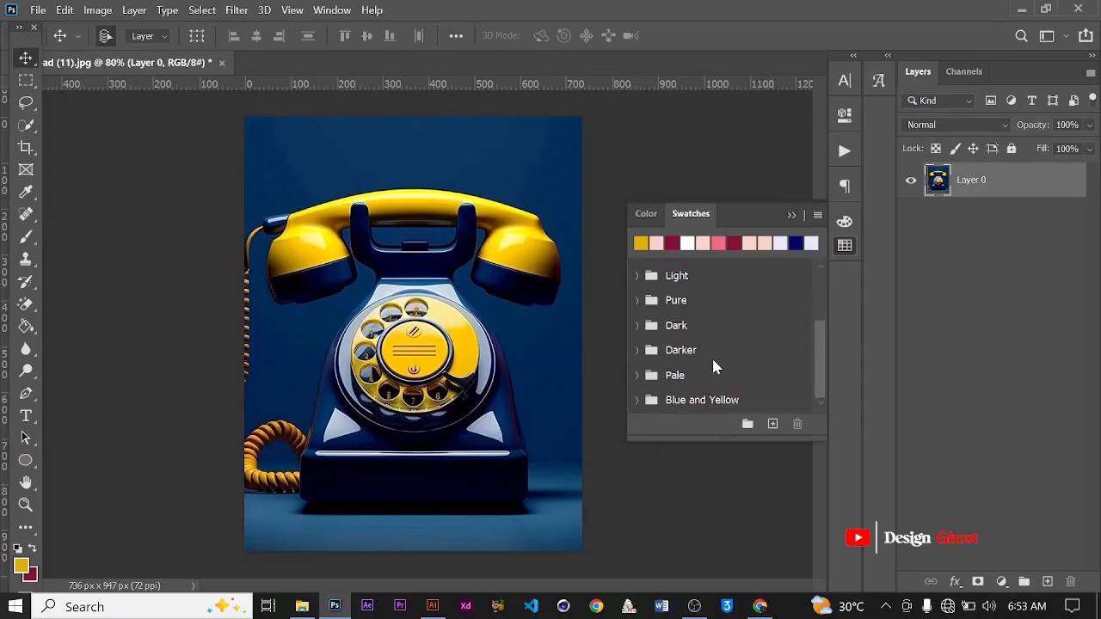
{"action": "left_click", "coordinate": [637, 400]}
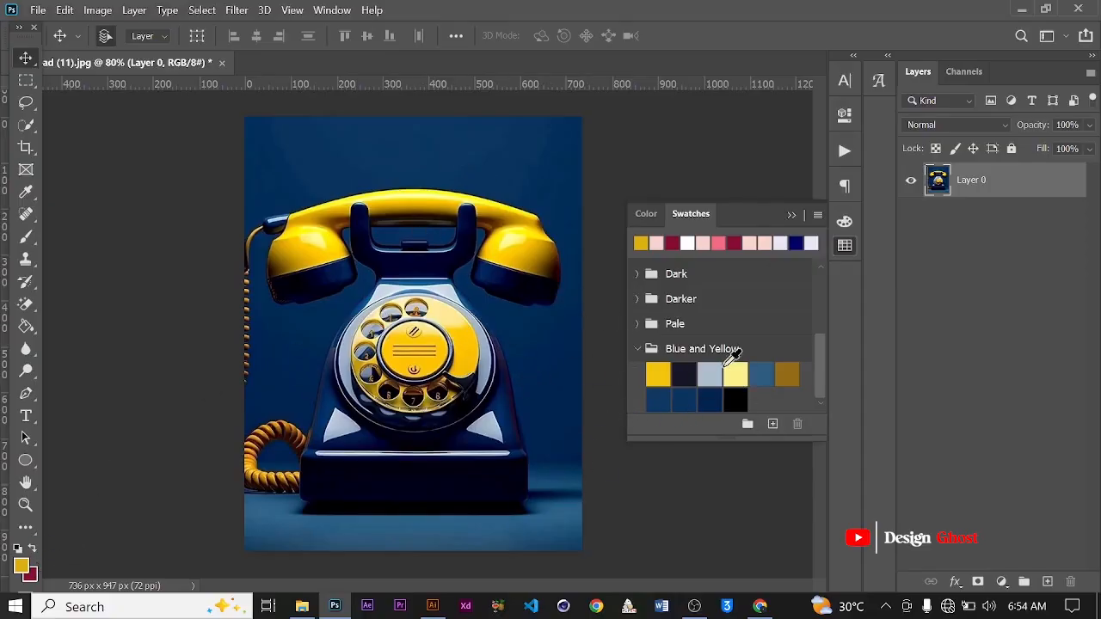
{"action": "left_click", "coordinate": [683, 374]}
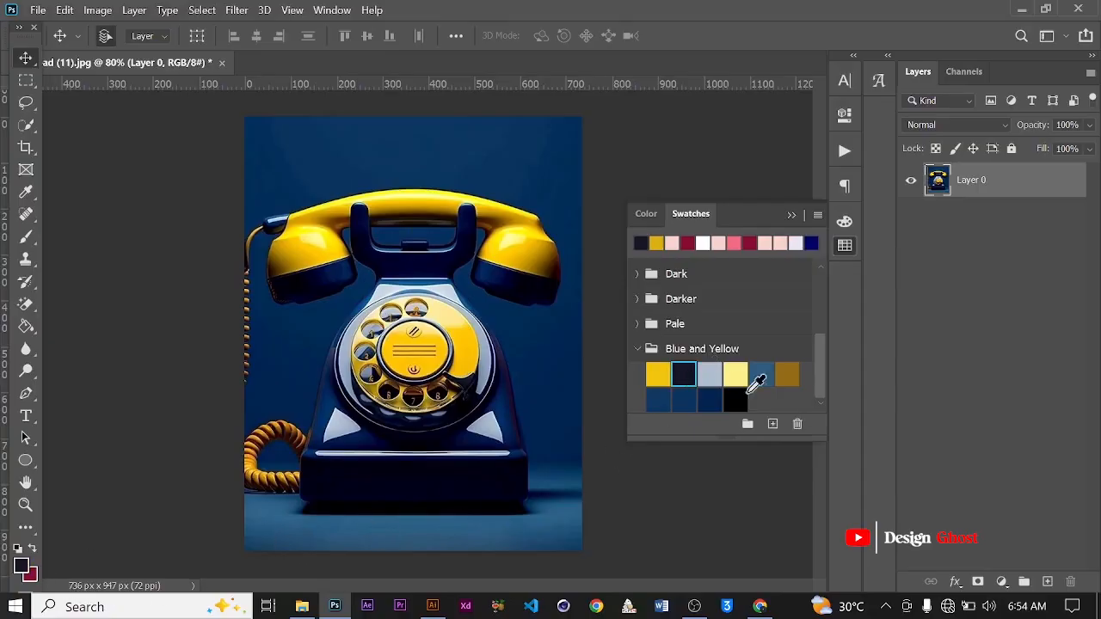
{"action": "left_click", "coordinate": [710, 375]}
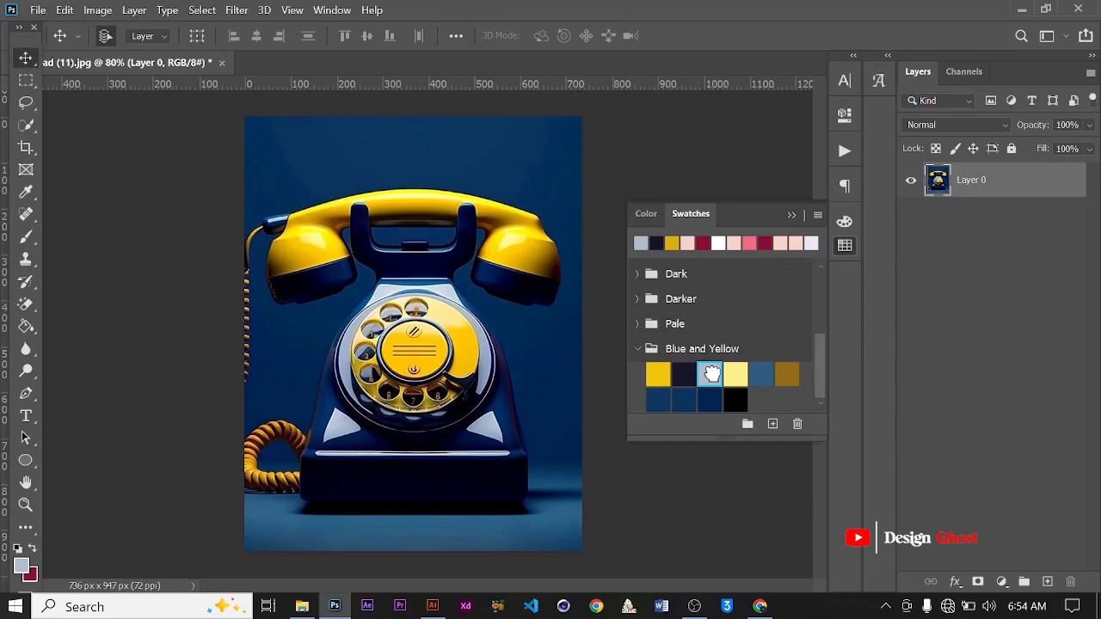
{"action": "left_click", "coordinate": [444, 249]}
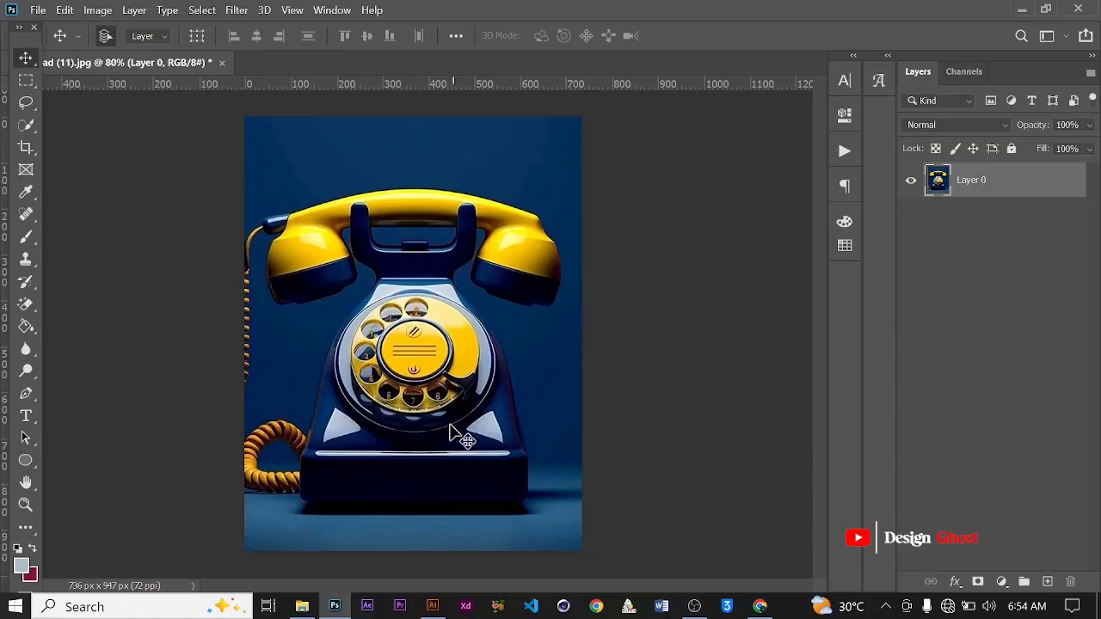
Step: Open AirPod Max.jpg from the Color Palette folder as a separate document in Photoshop
{"action": "left_click", "coordinate": [302, 606]}
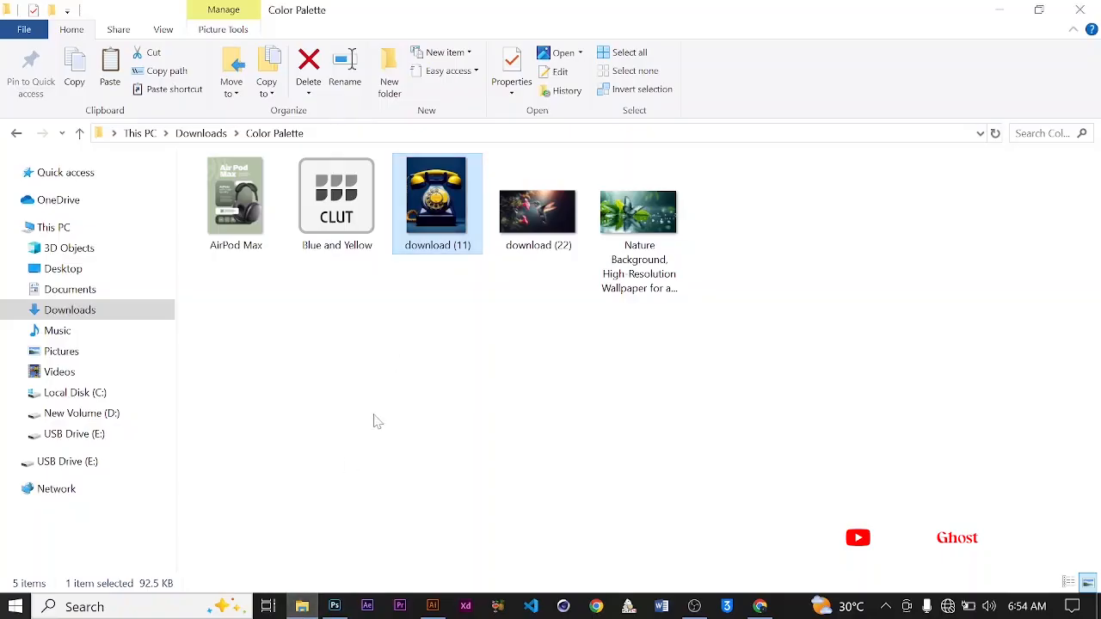
{"action": "left_click_drag", "start_coordinate": [247, 215], "coordinate": [659, 351]}
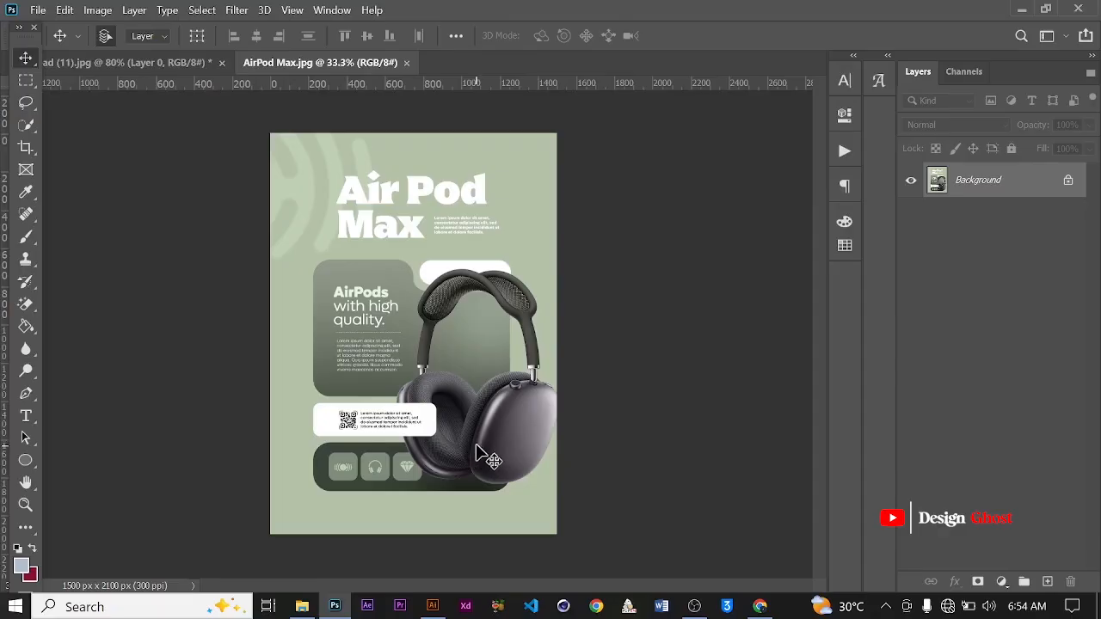
Step: Open Save for Web for the AirPod Max image and limit its GIF color table to 10 colors
{"action": "left_click", "coordinate": [38, 12]}
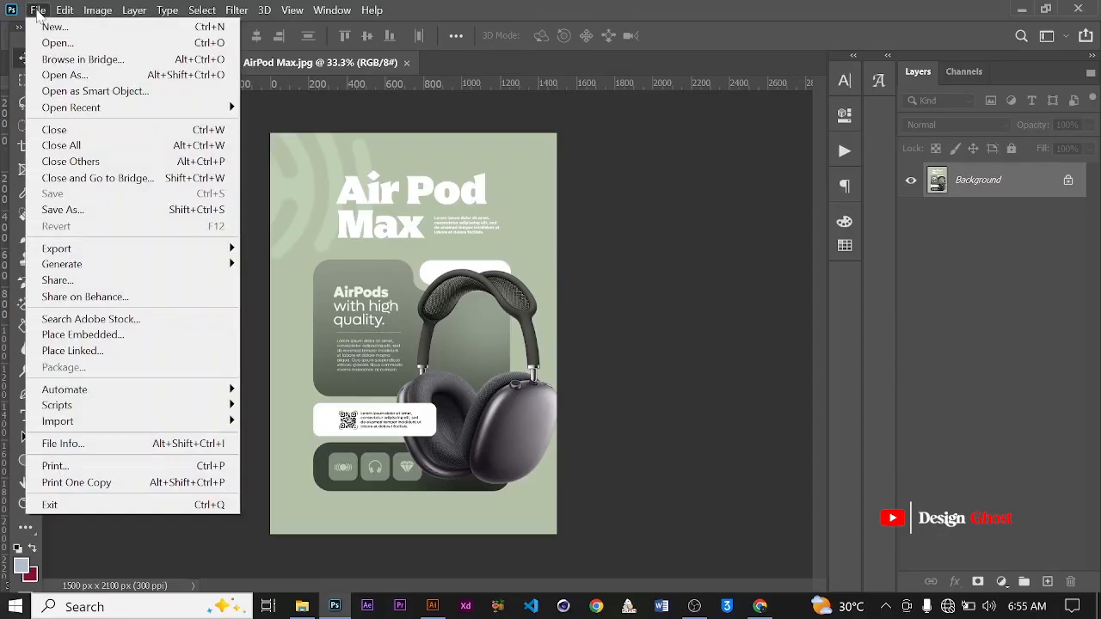
{"action": "mouse_move", "coordinate": [160, 258]}
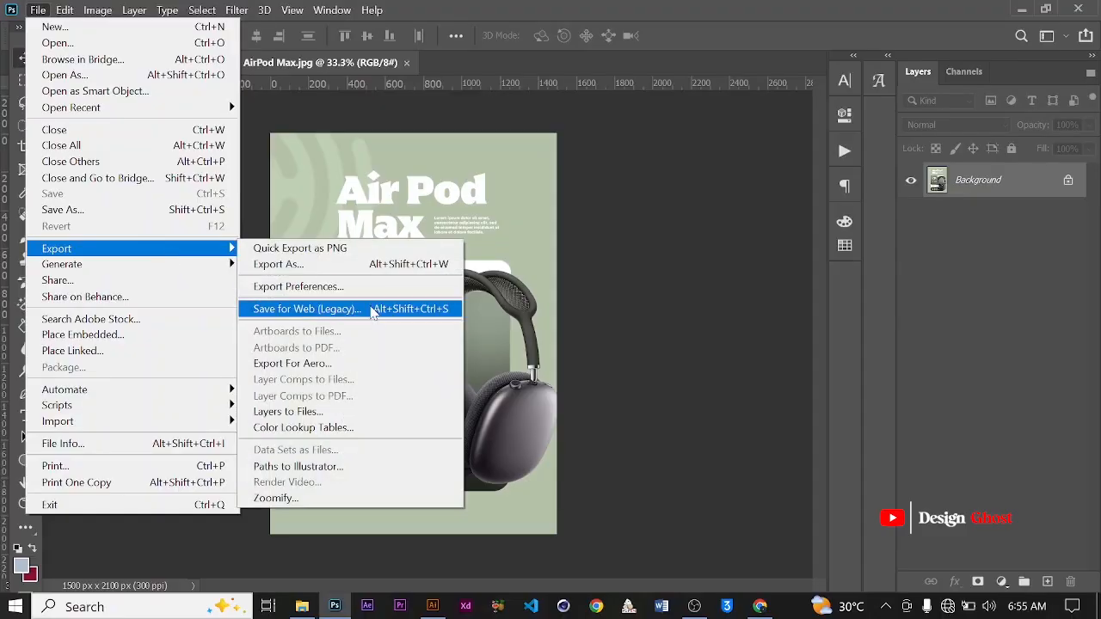
{"action": "left_click", "coordinate": [372, 313]}
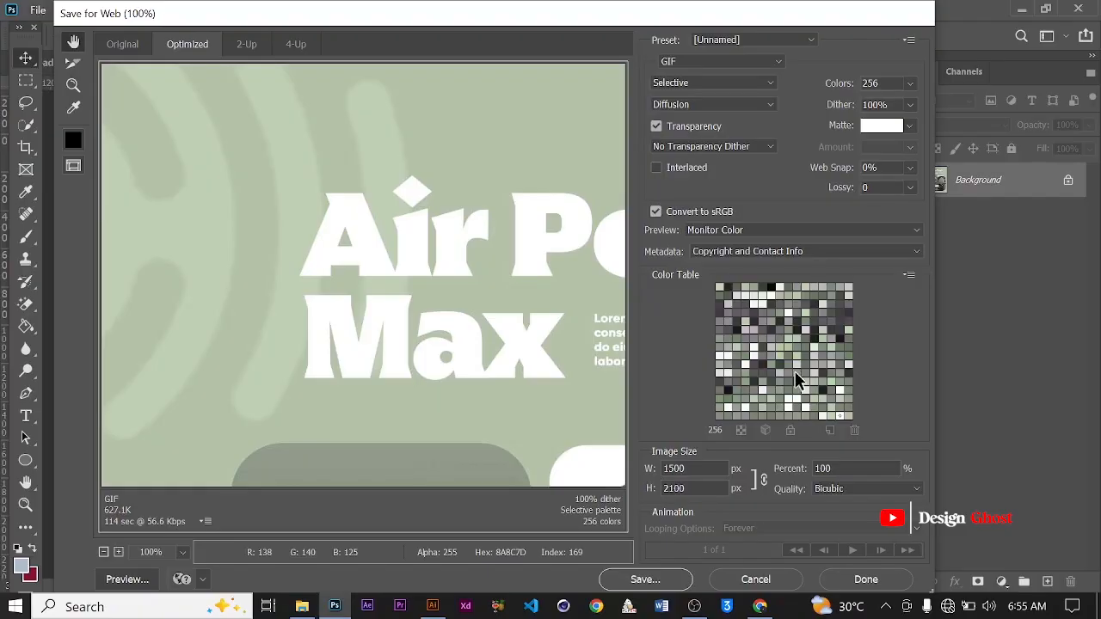
{"action": "left_click_drag", "start_coordinate": [888, 82], "coordinate": [827, 85]}
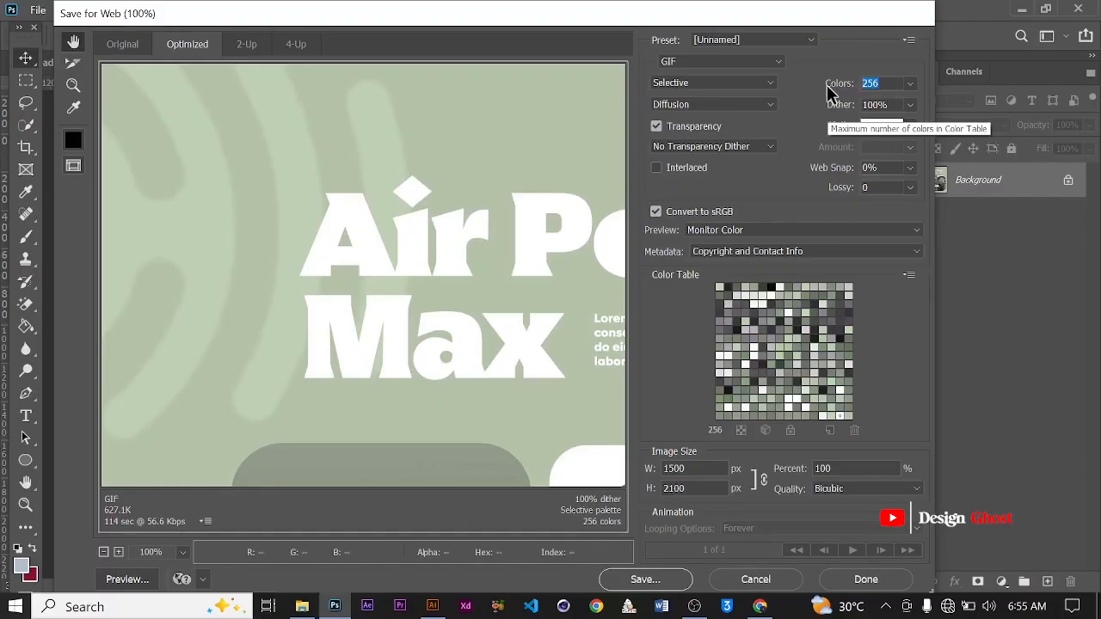
{"action": "type", "text": "10"}
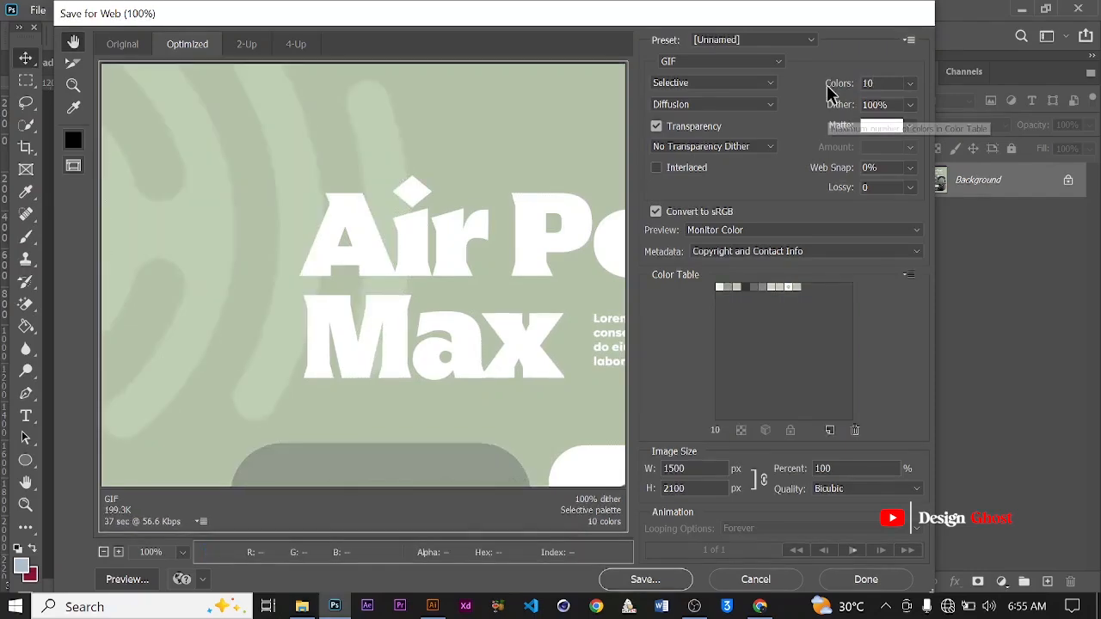
Step: Save the color table as "2 example" in Downloads > Color Palette, and leave Save for Web without exporting the image
{"action": "left_click", "coordinate": [910, 276]}
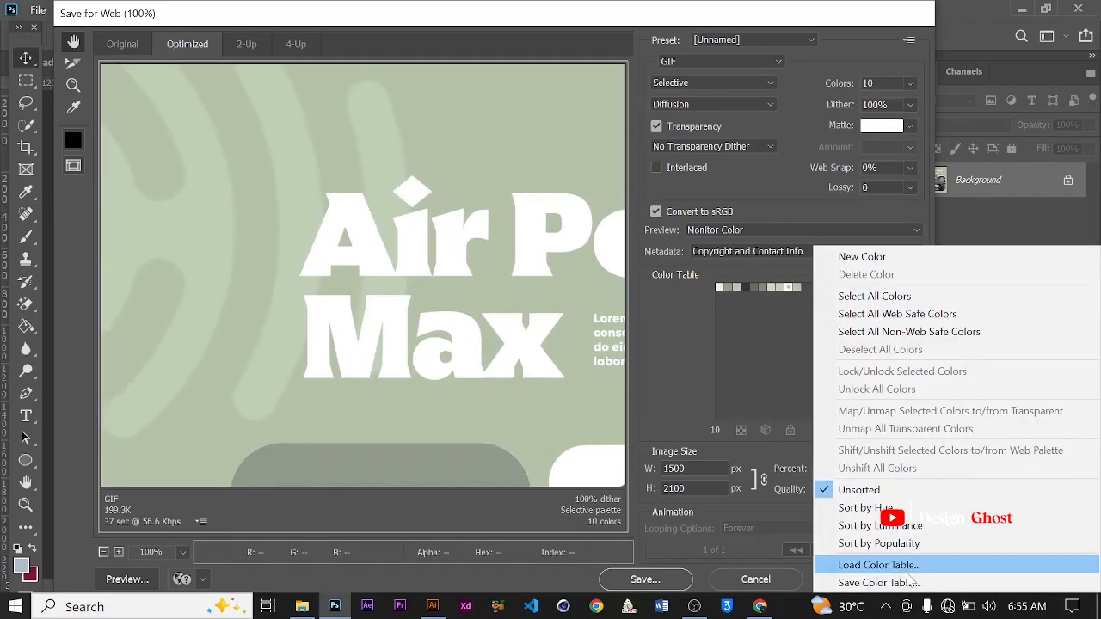
{"action": "left_click", "coordinate": [907, 583]}
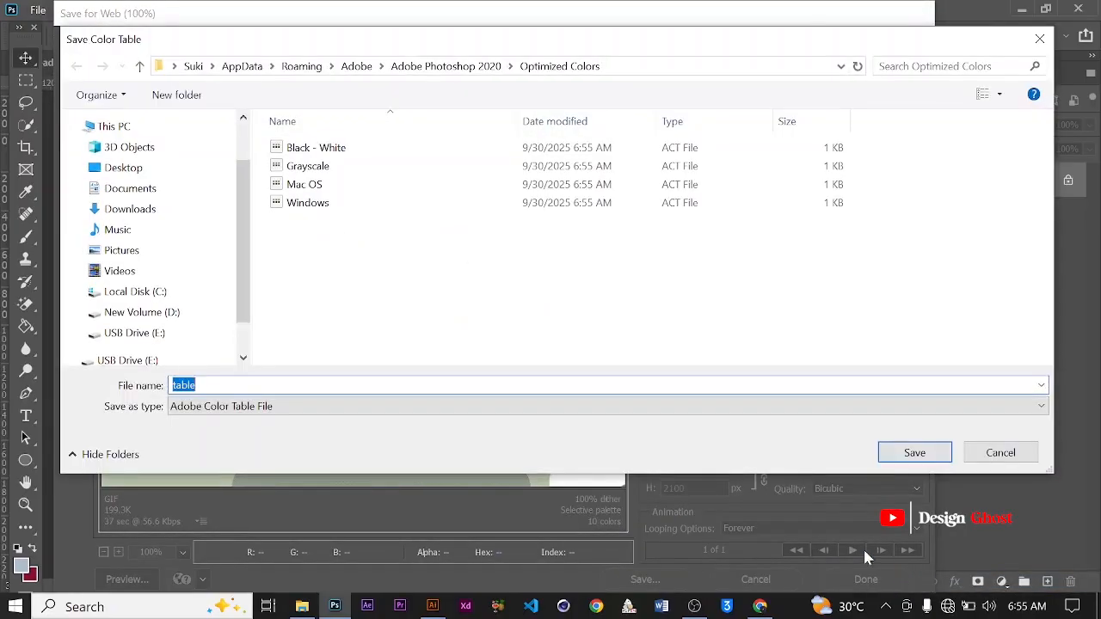
{"action": "left_click", "coordinate": [199, 208]}
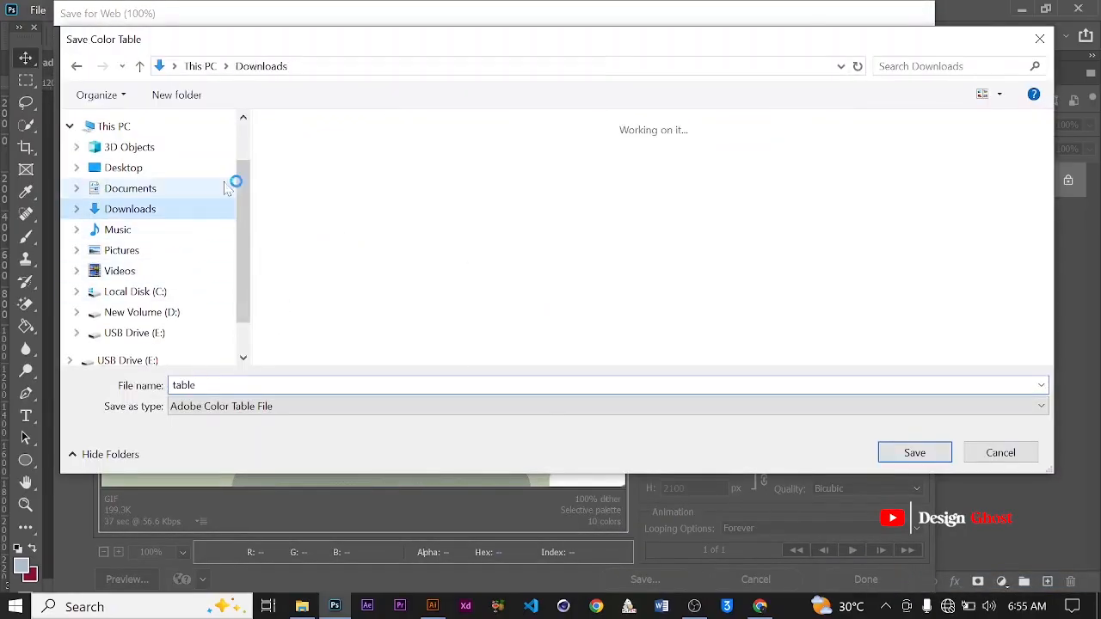
{"action": "double_click", "coordinate": [297, 172]}
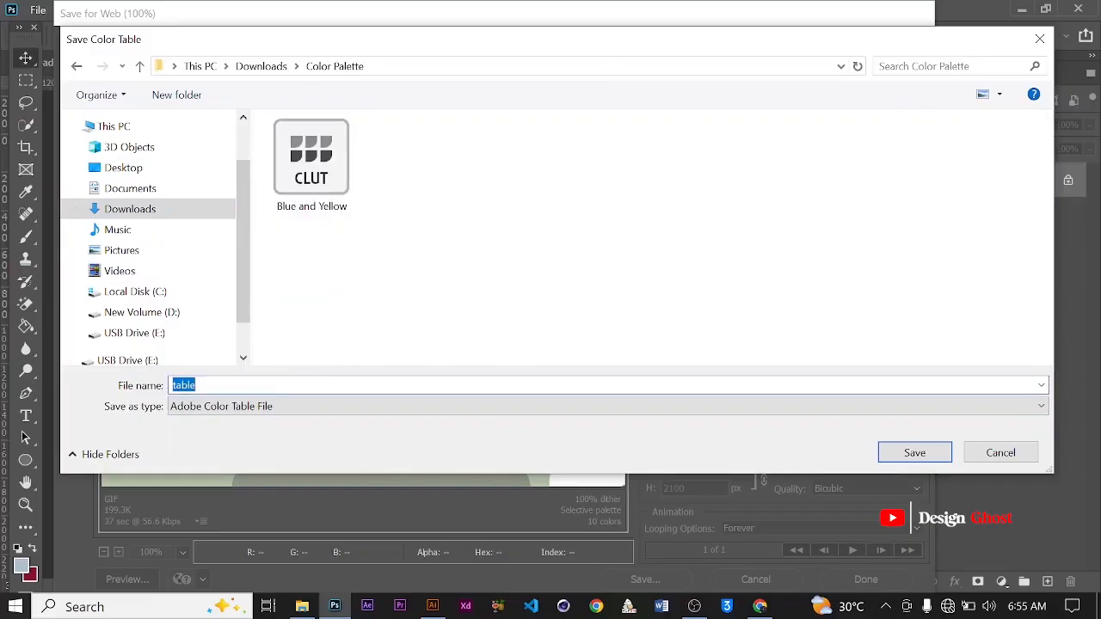
{"action": "type", "text": "2 examp"}
{"action": "key", "text": "Return"}
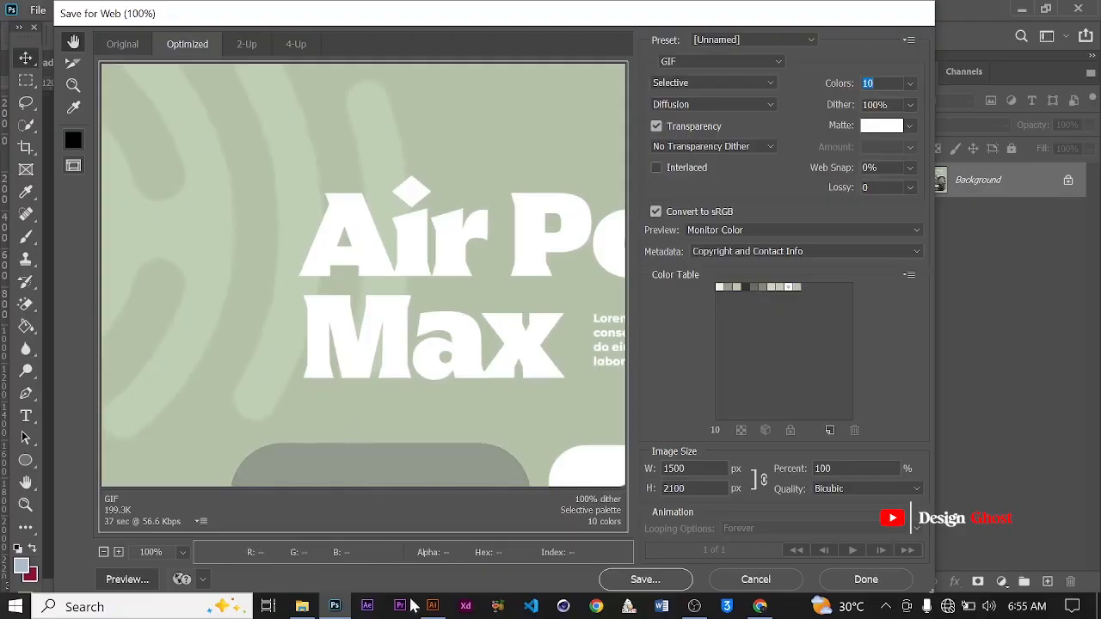
{"action": "left_click", "coordinate": [744, 579]}
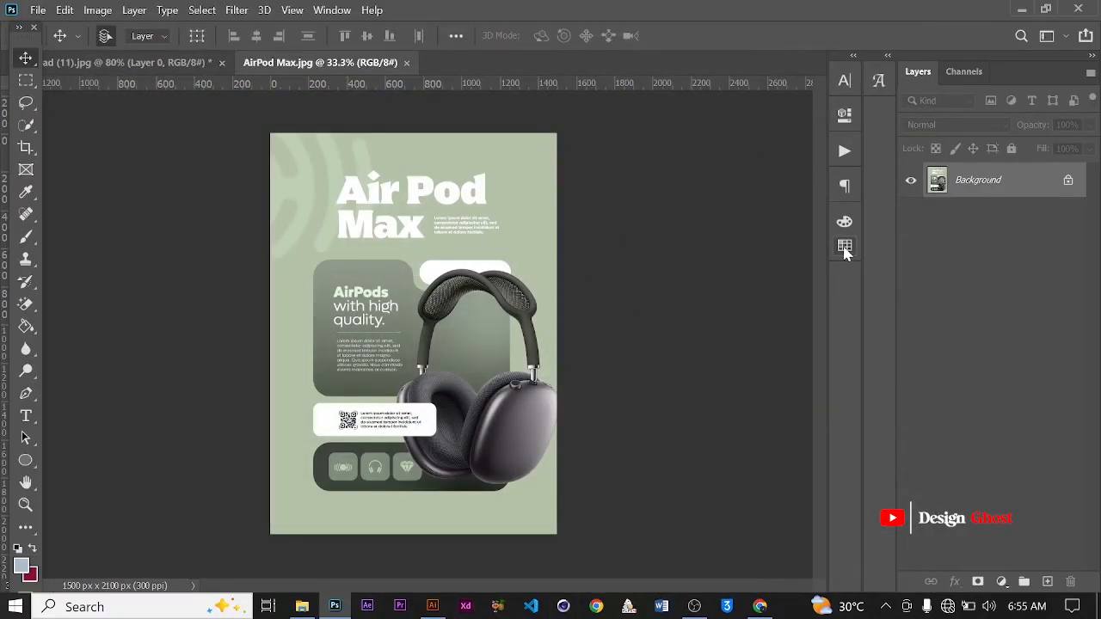
Step: Import the "2 example" color table (*.ACT) from Downloads > Color Palette into the Swatches
{"action": "left_click", "coordinate": [845, 249]}
{"action": "left_click", "coordinate": [818, 217]}
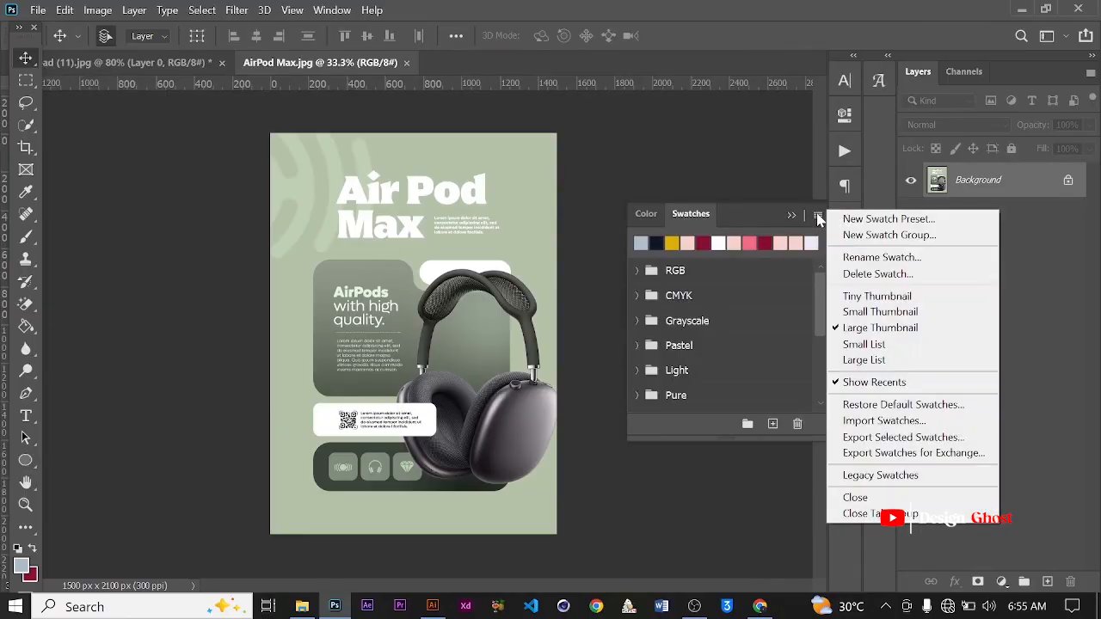
{"action": "left_click", "coordinate": [915, 424]}
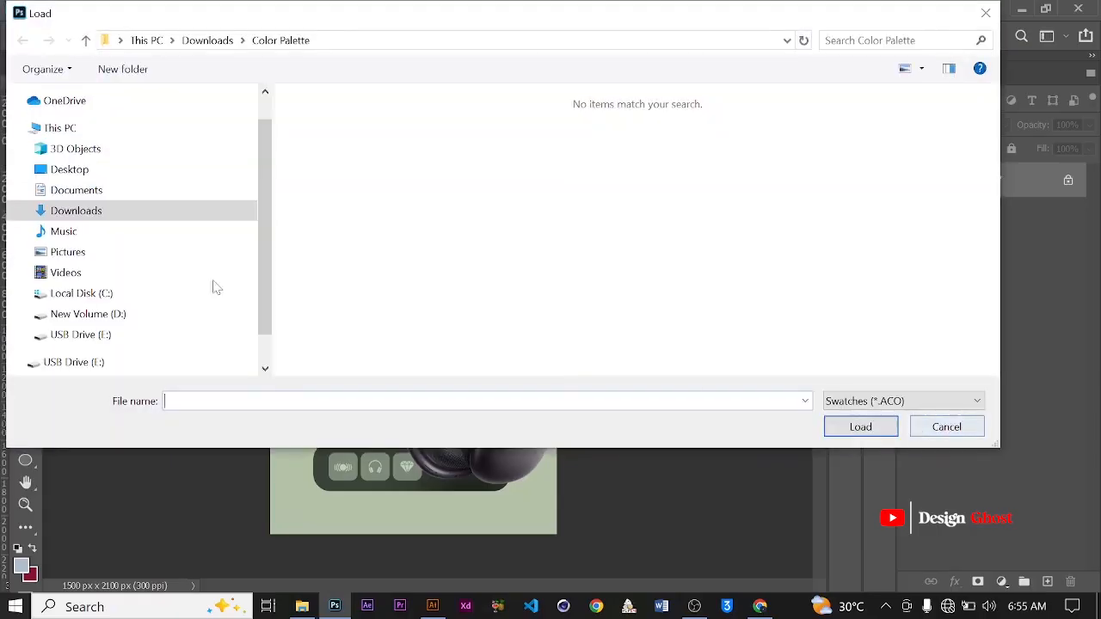
{"action": "left_click", "coordinate": [123, 217]}
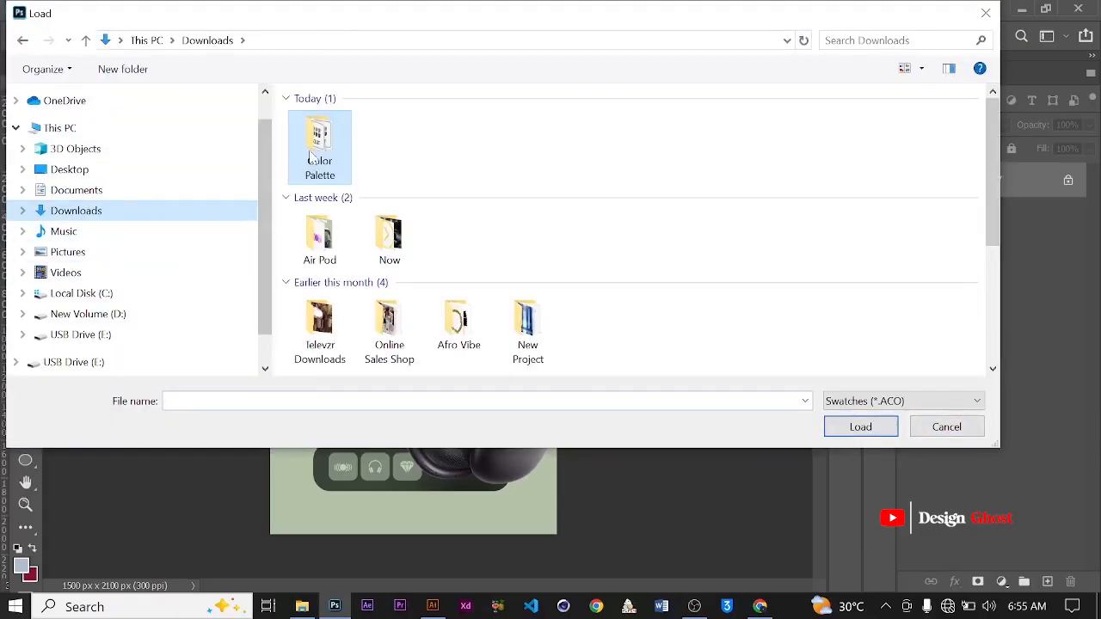
{"action": "double_click", "coordinate": [320, 145]}
{"action": "left_click", "coordinate": [868, 401]}
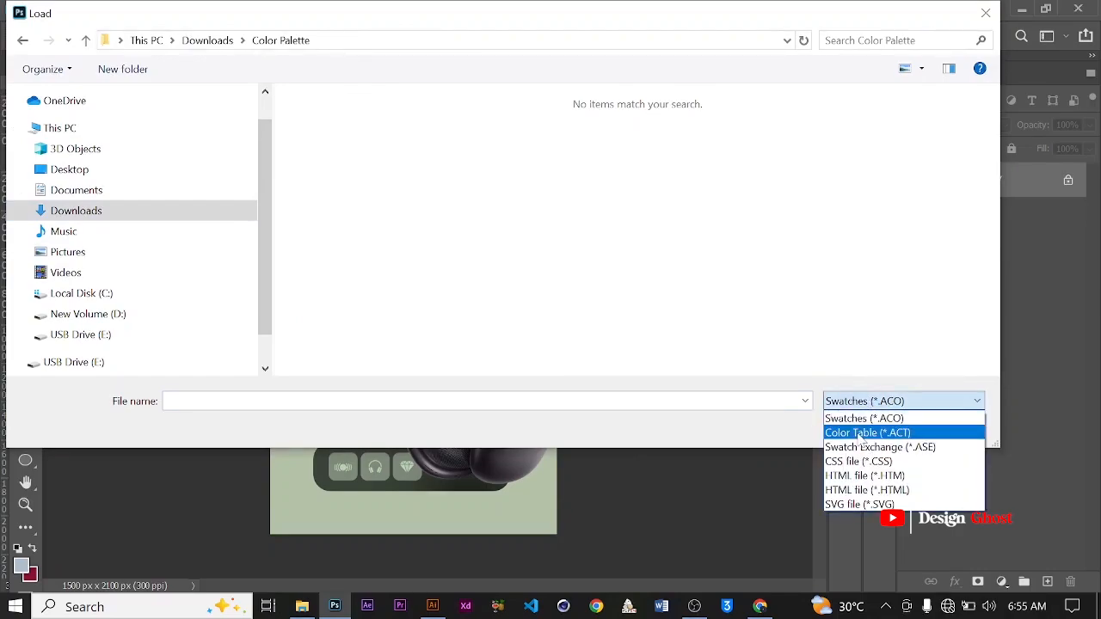
{"action": "left_click", "coordinate": [867, 432]}
{"action": "left_click", "coordinate": [335, 185]}
{"action": "left_click", "coordinate": [859, 426]}
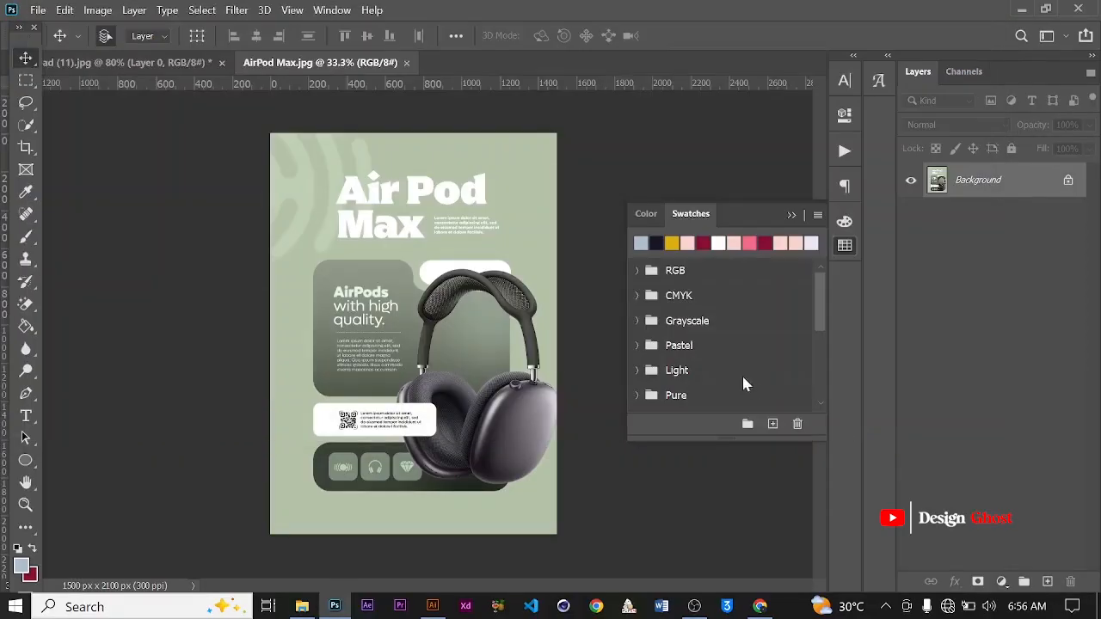
Step: Expand the "2 example" swatch group, set its dark charcoal swatch as foreground color, and collapse the Swatches
{"action": "scroll", "coordinate": [737, 353], "scroll_direction": "down", "scroll_amount": 5}
{"action": "left_click", "coordinate": [637, 401]}
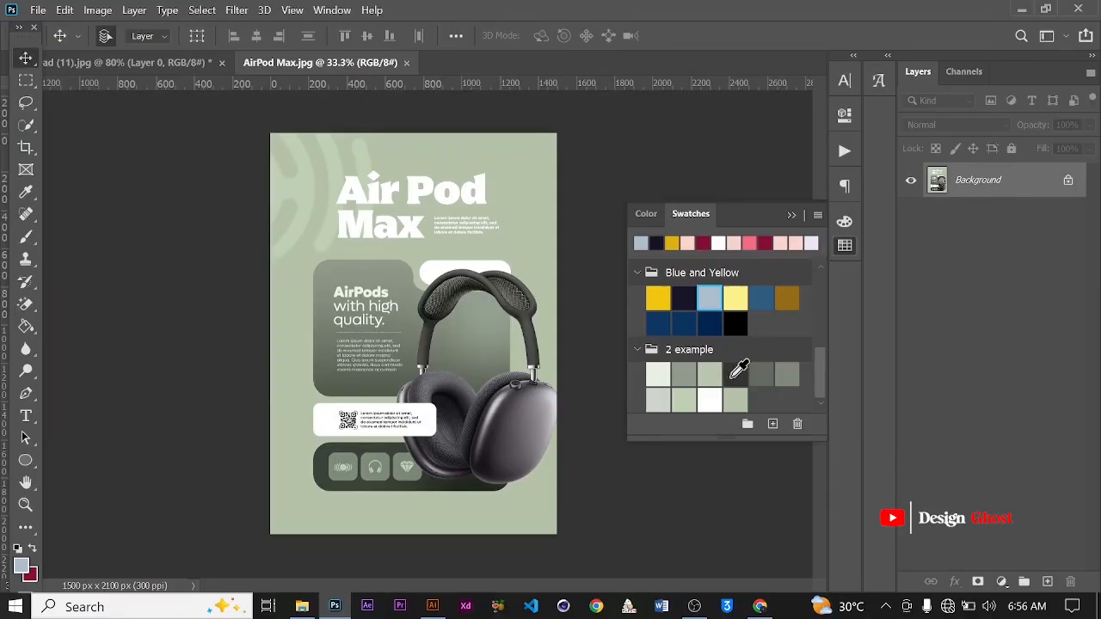
{"action": "left_click", "coordinate": [734, 373]}
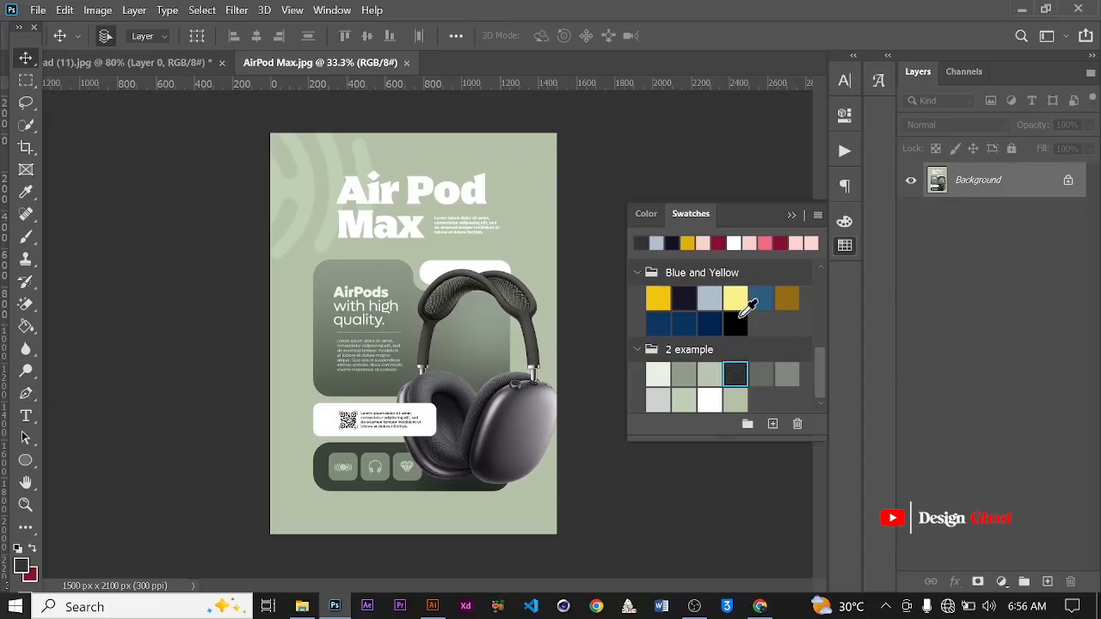
{"action": "left_click", "coordinate": [791, 214]}
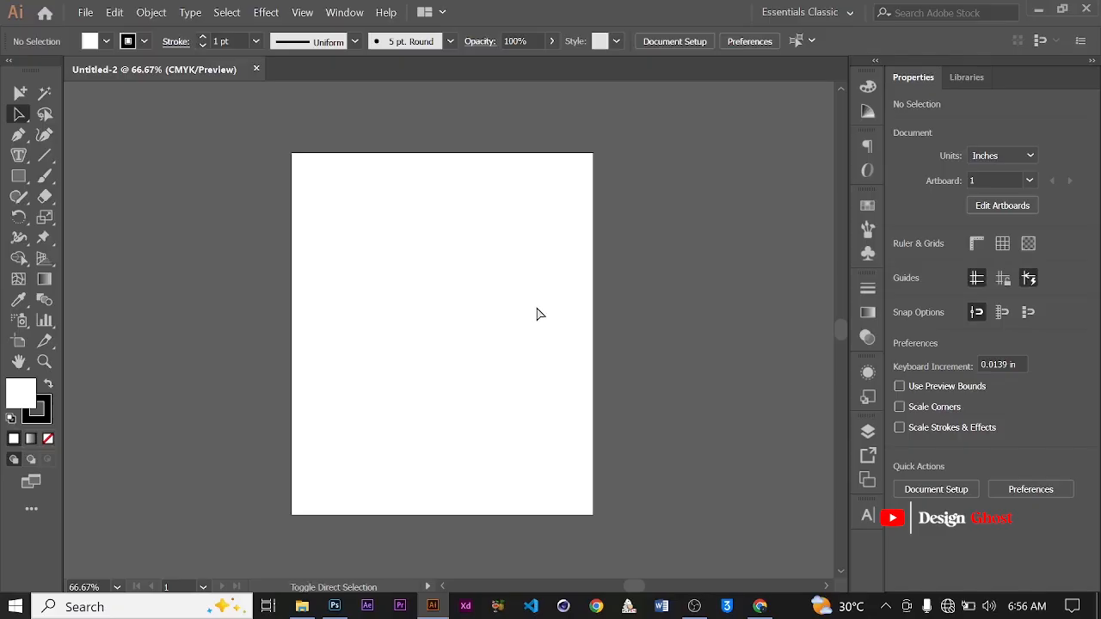
Step: In Illustrator, place download (22).jpg from Downloads > Color Palette across the upper half of the artboard, about 4.6 in wide
{"action": "key", "text": "ctrl+shift+p"}
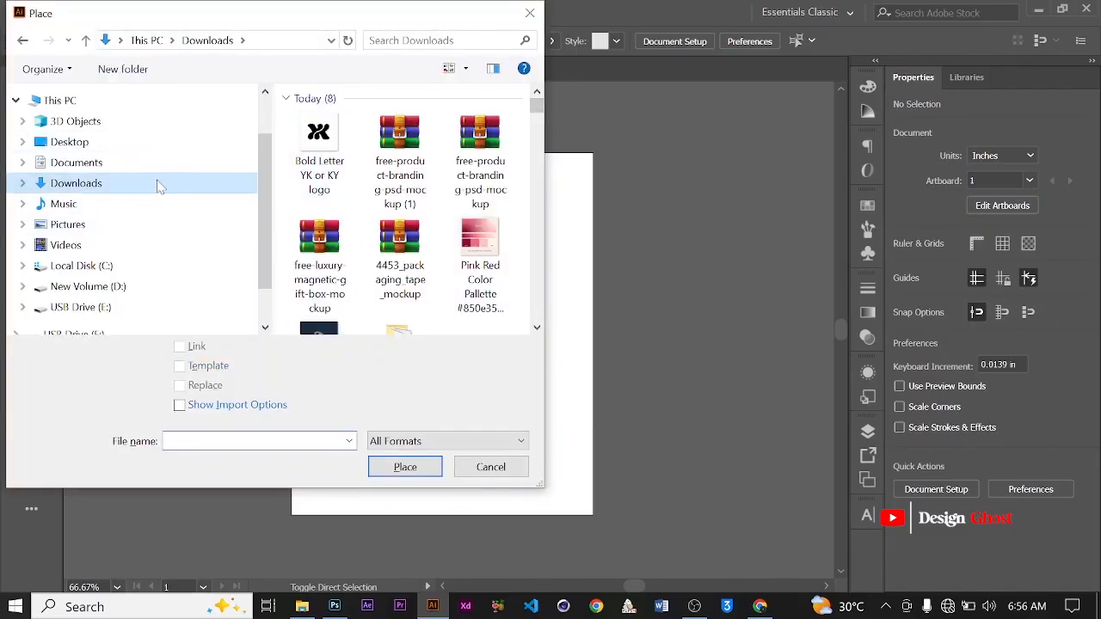
{"action": "scroll", "coordinate": [394, 225], "scroll_direction": "down", "scroll_amount": 5}
{"action": "scroll", "coordinate": [400, 220], "scroll_direction": "up", "scroll_amount": 3}
{"action": "left_click", "coordinate": [412, 222]}
{"action": "double_click", "coordinate": [413, 222]}
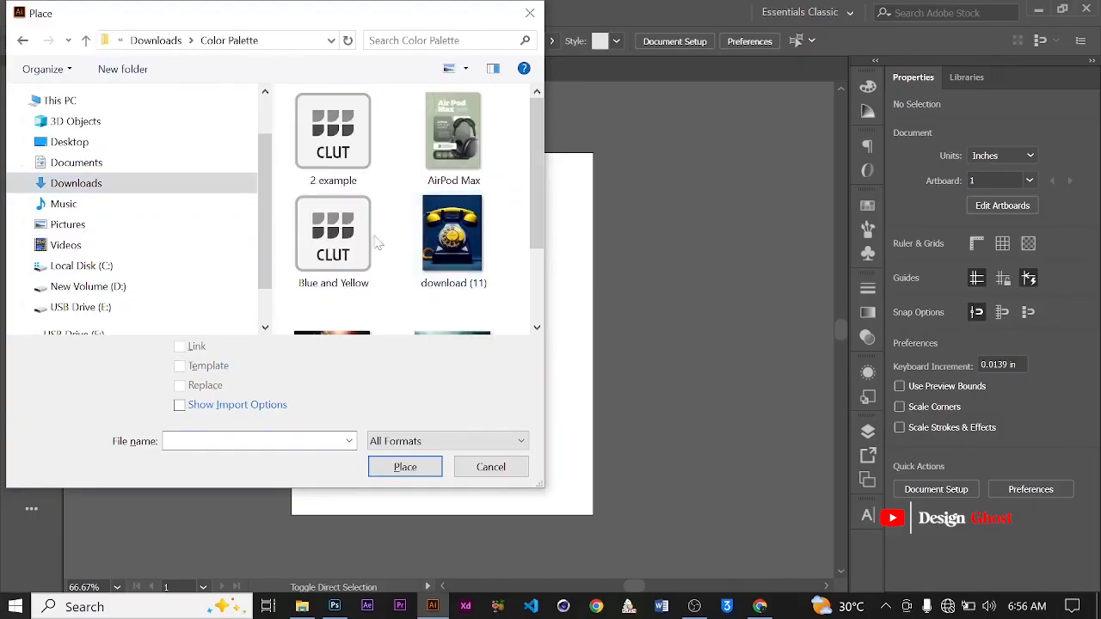
{"action": "scroll", "coordinate": [391, 229], "scroll_direction": "down", "scroll_amount": 2}
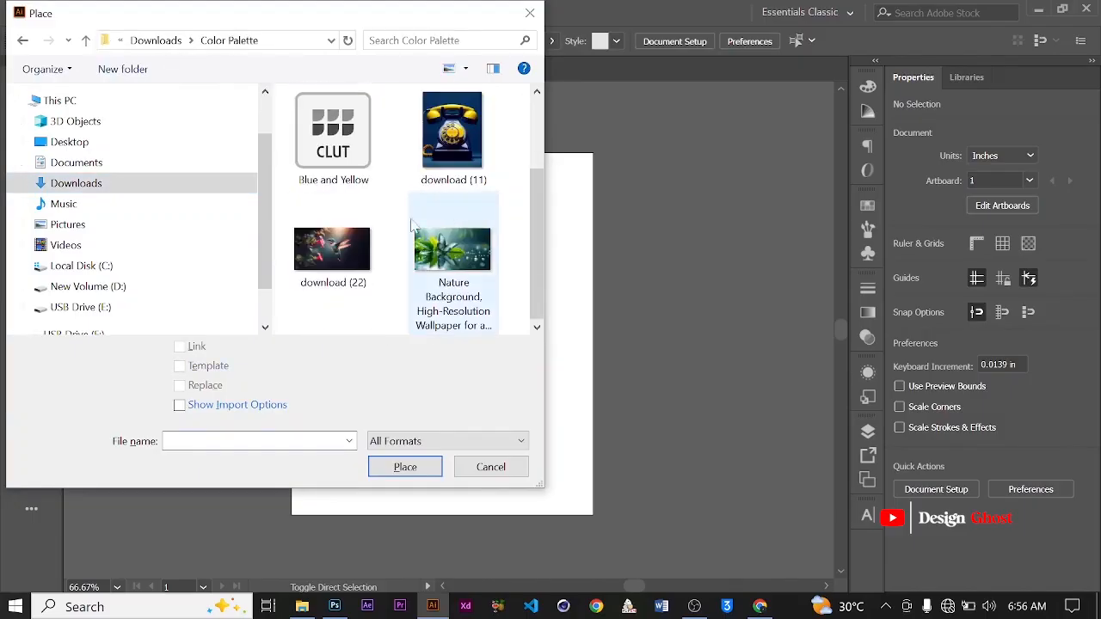
{"action": "left_click", "coordinate": [350, 255]}
{"action": "left_click", "coordinate": [402, 467]}
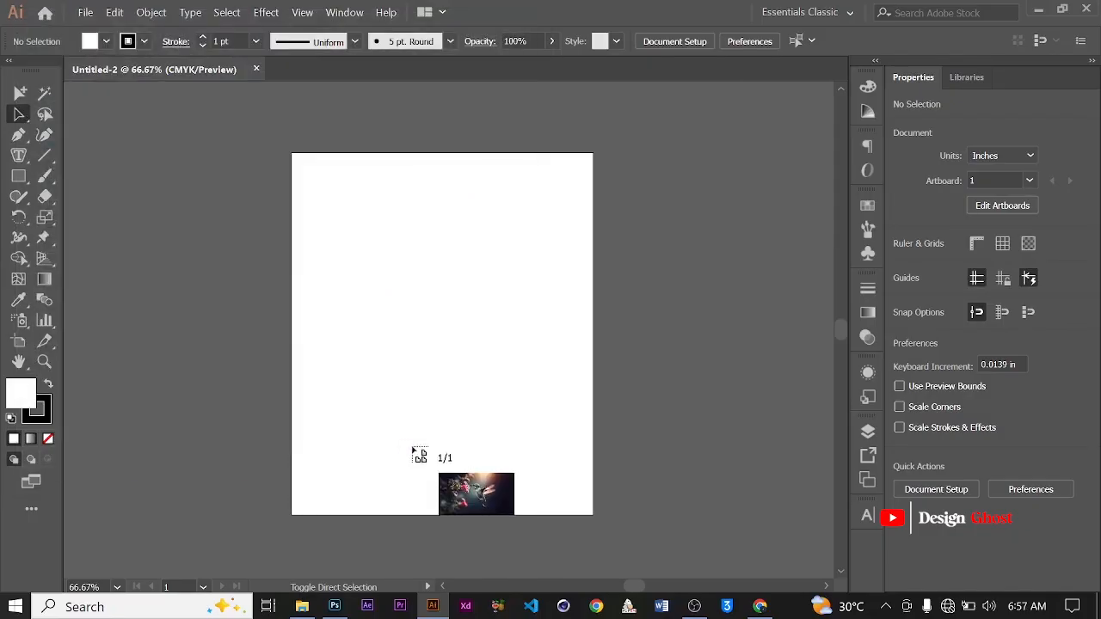
{"action": "left_click_drag", "start_coordinate": [301, 165], "coordinate": [580, 354]}
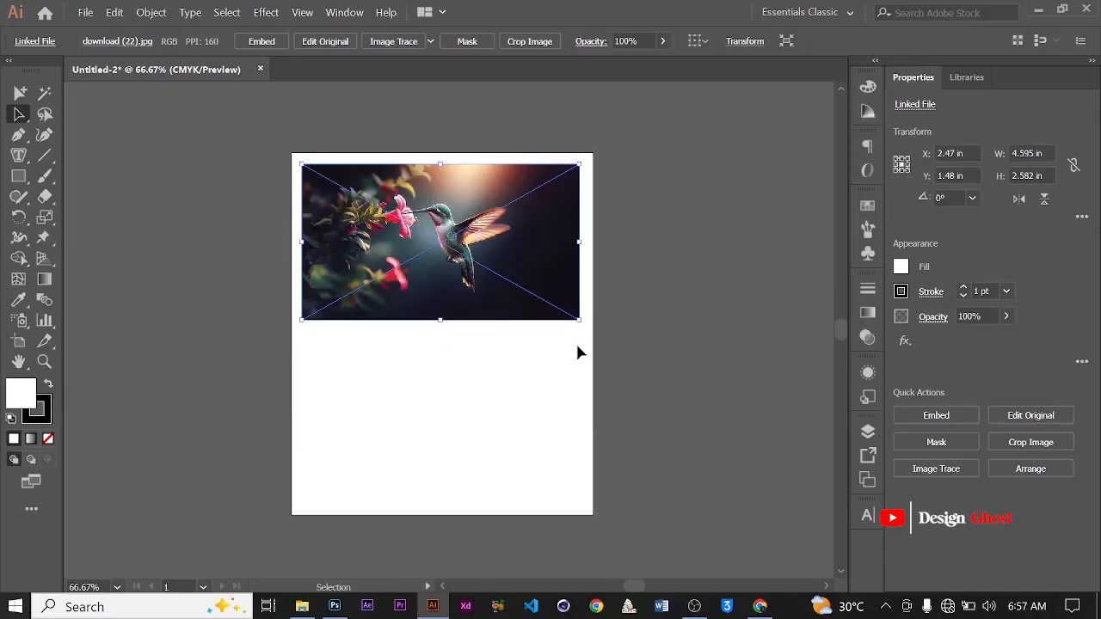
Step: Duplicate the placed hummingbird image directly below the original on the artboard
{"action": "left_click_drag", "start_coordinate": [459, 219], "coordinate": [465, 386]}
{"action": "scroll", "coordinate": [515, 368], "scroll_direction": "down", "scroll_amount": 2}
{"action": "scroll", "coordinate": [533, 342], "scroll_direction": "up", "scroll_amount": 2}
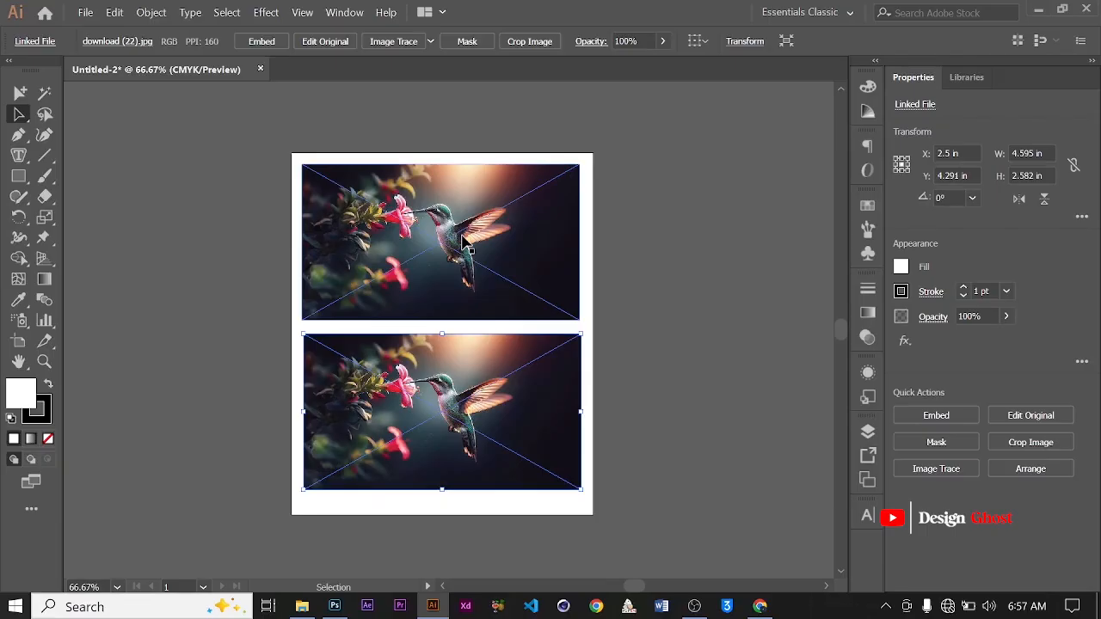
Step: Rasterize the lower hummingbird image so that it can be used for an object mosaic
{"action": "left_click", "coordinate": [151, 13]}
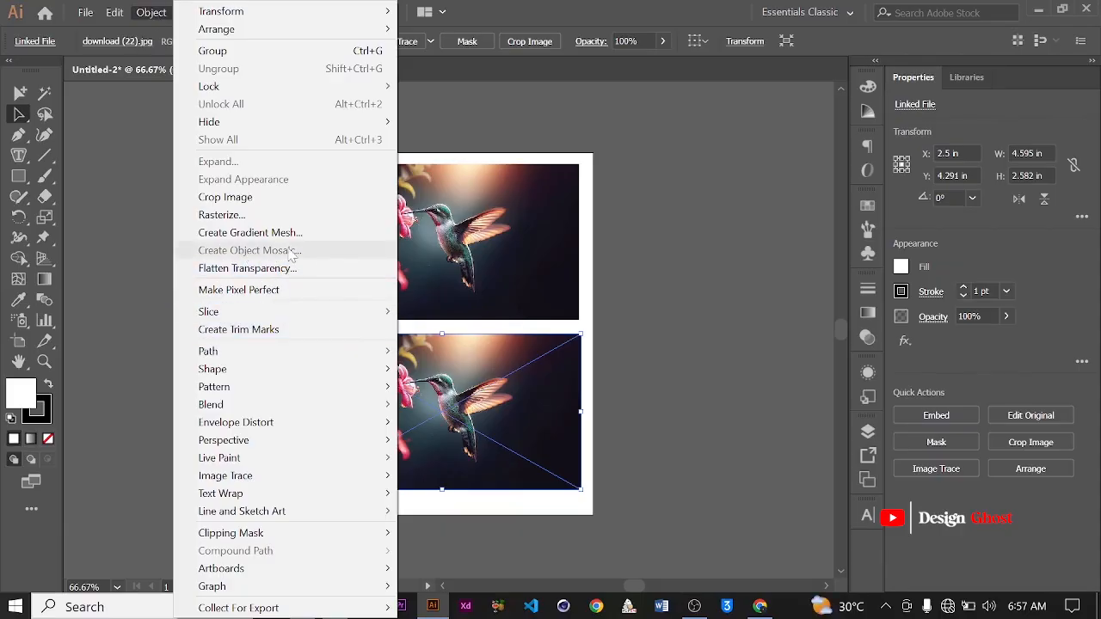
{"action": "left_click", "coordinate": [485, 374]}
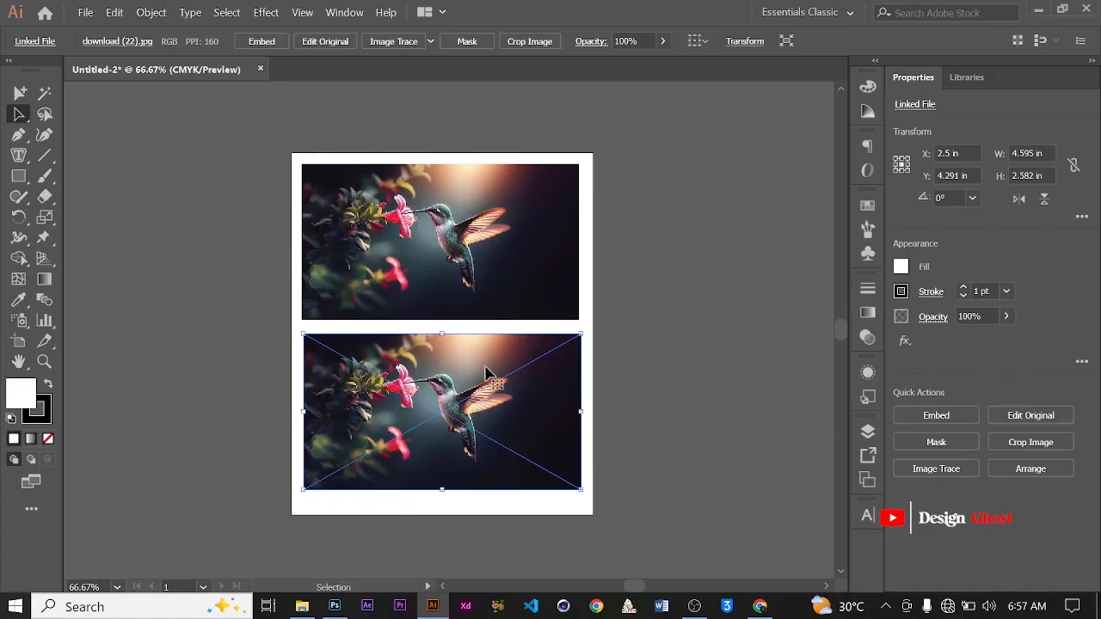
{"action": "left_click", "coordinate": [151, 12]}
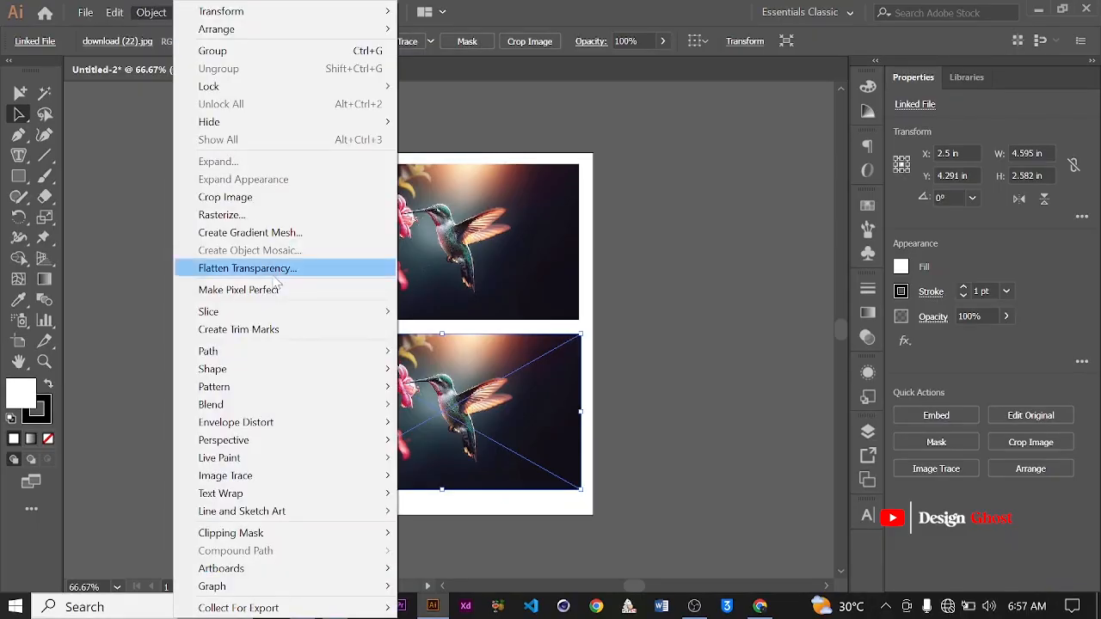
{"action": "left_click", "coordinate": [221, 215]}
{"action": "left_click", "coordinate": [602, 443]}
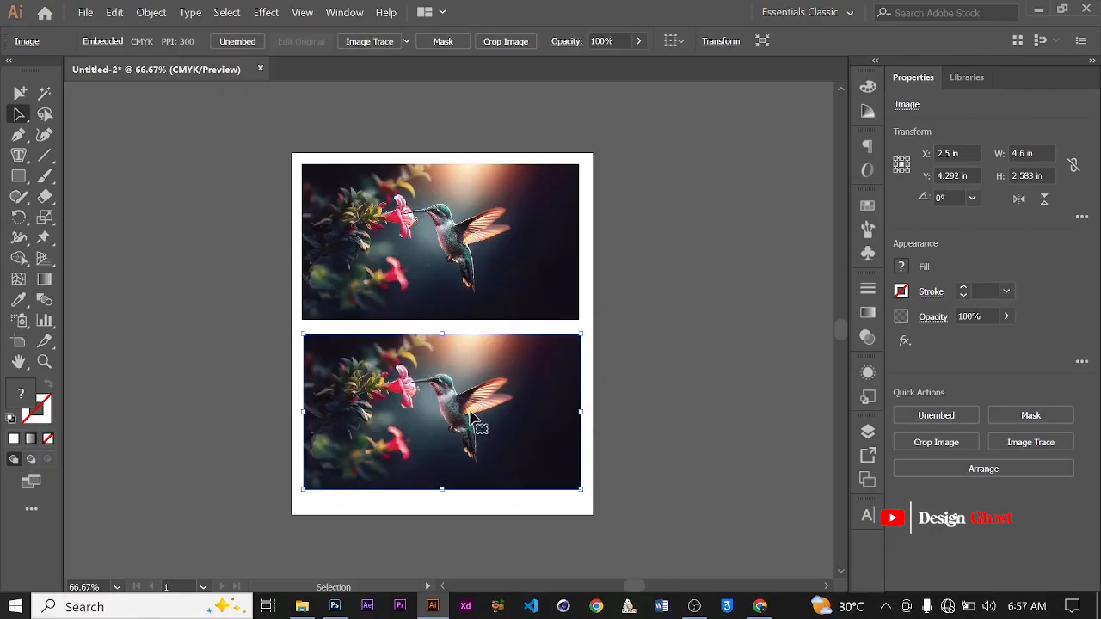
Step: Create an object mosaic from the lower image with 0.04 in tile spacing both ways, 5 by 5 tiles, Color result and Delete Raster on
{"action": "left_click", "coordinate": [151, 12]}
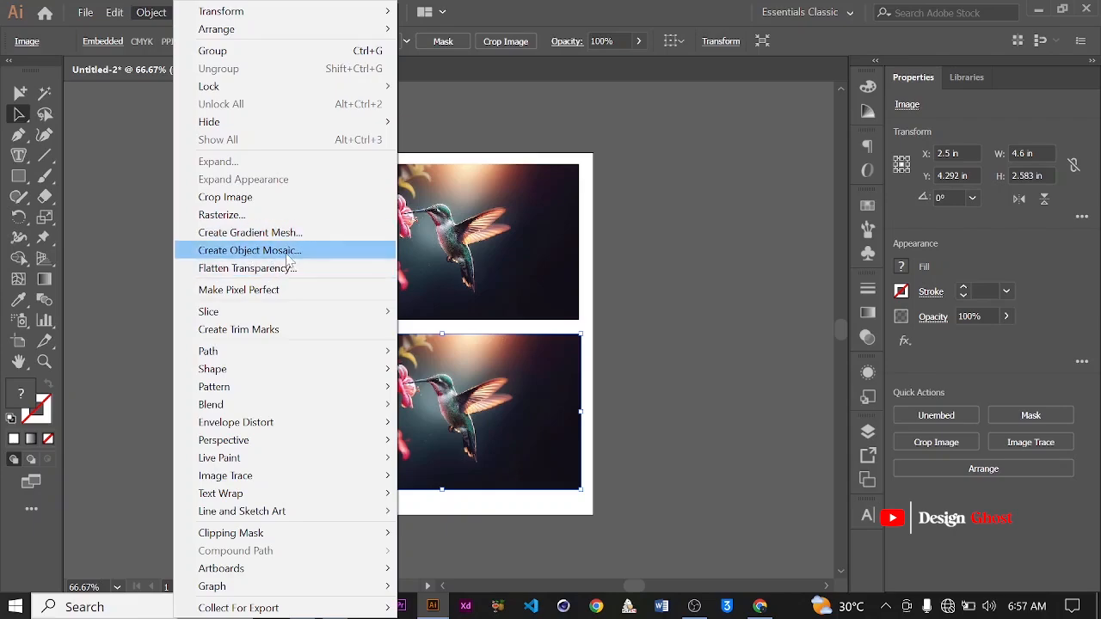
{"action": "left_click", "coordinate": [249, 250]}
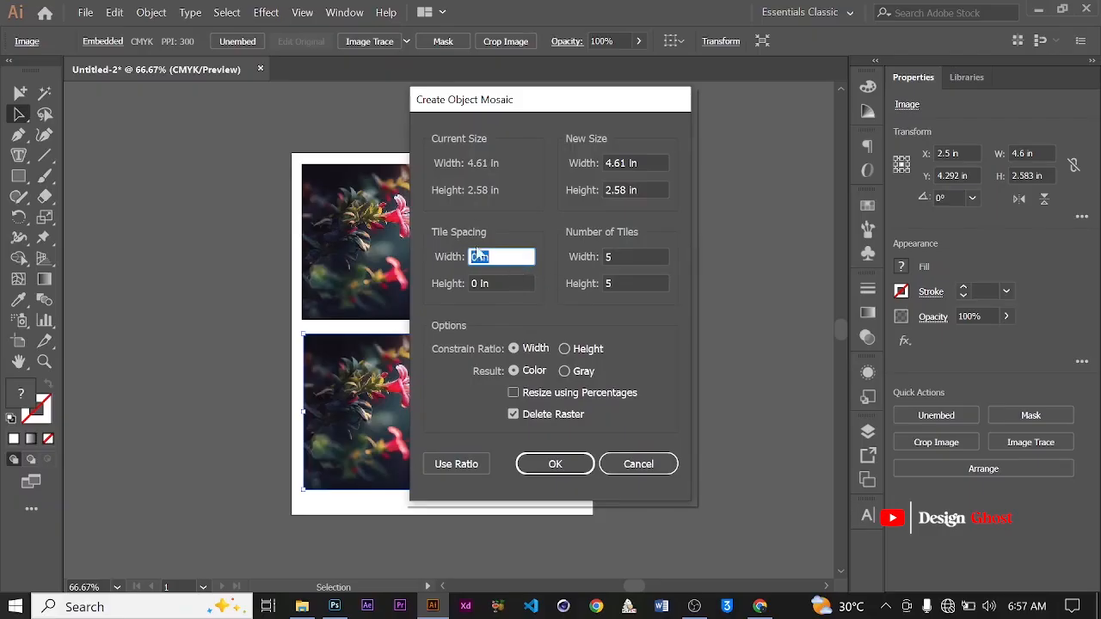
{"action": "key", "text": "BackSpace"}
{"action": "type", "text": "3"}
{"action": "left_click_drag", "start_coordinate": [511, 283], "coordinate": [446, 282]}
{"action": "type", "text": "3"}
{"action": "left_click", "coordinate": [627, 256]}
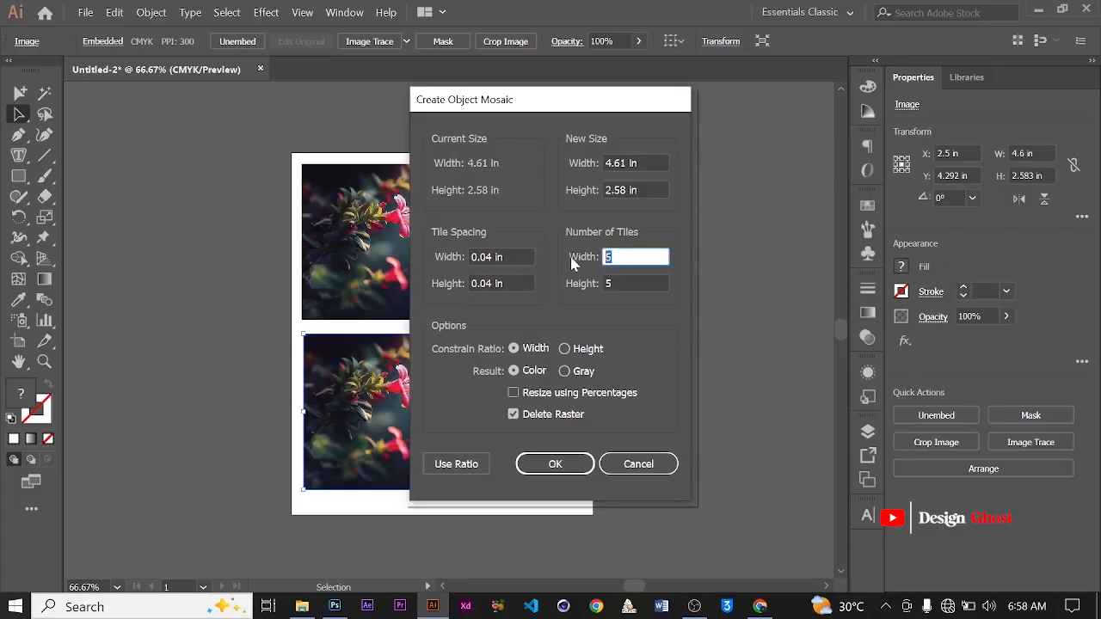
{"action": "left_click", "coordinate": [640, 282]}
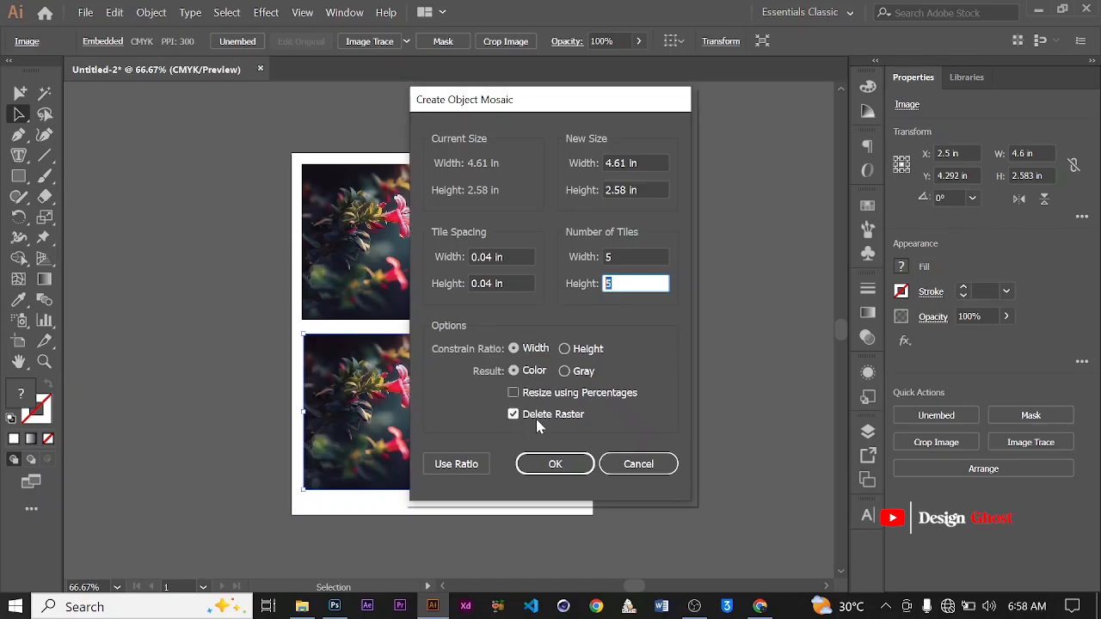
{"action": "left_click", "coordinate": [555, 464]}
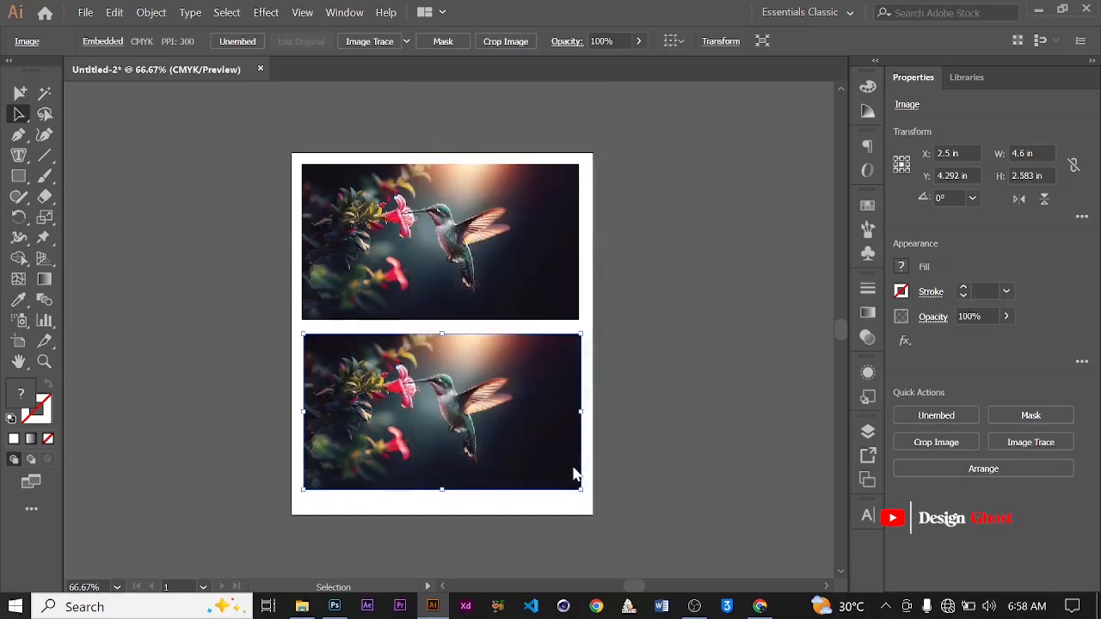
{"action": "scroll", "coordinate": [459, 425], "scroll_direction": "up", "scroll_amount": 3}
{"action": "scroll", "coordinate": [461, 423], "scroll_direction": "down", "scroll_amount": 3}
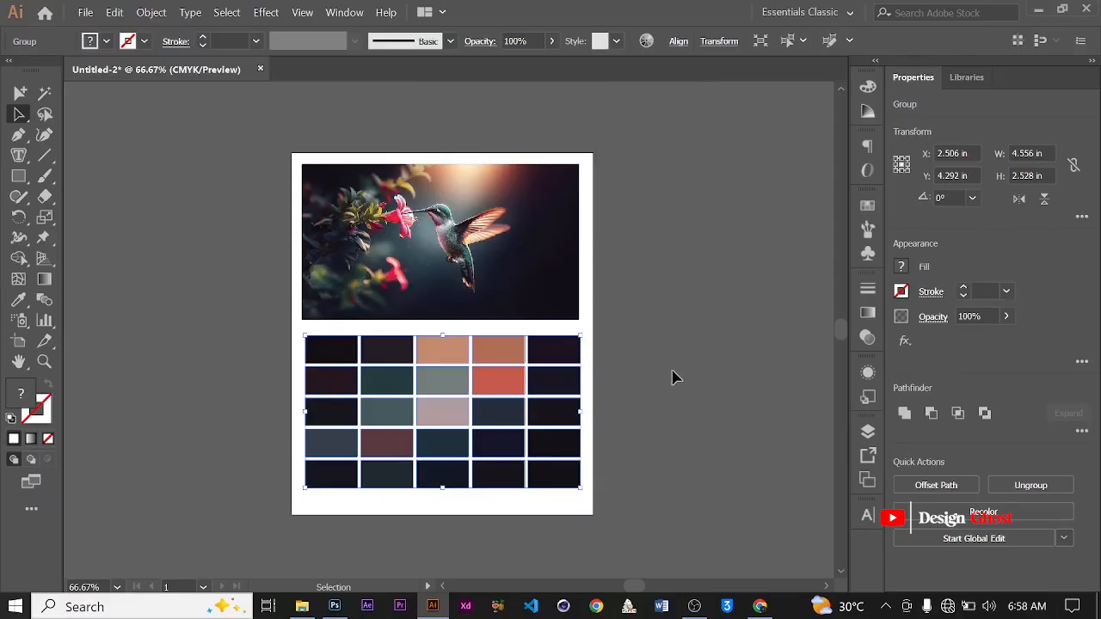
Step: Display the document's layer list
{"action": "left_click", "coordinate": [867, 431]}
{"action": "left_click", "coordinate": [655, 241]}
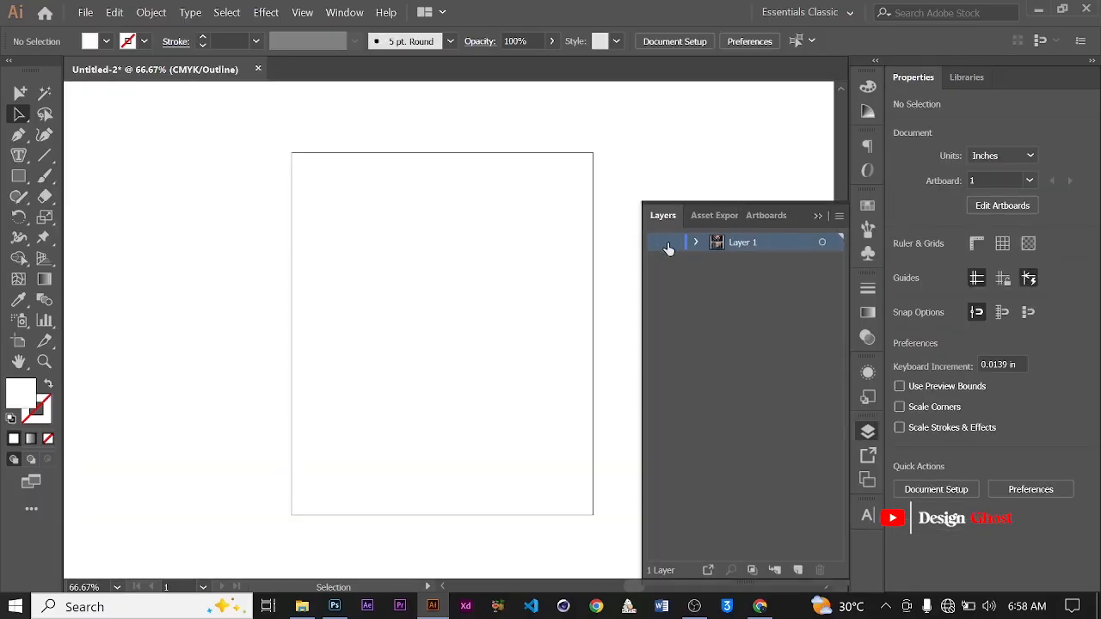
{"action": "left_click", "coordinate": [673, 242]}
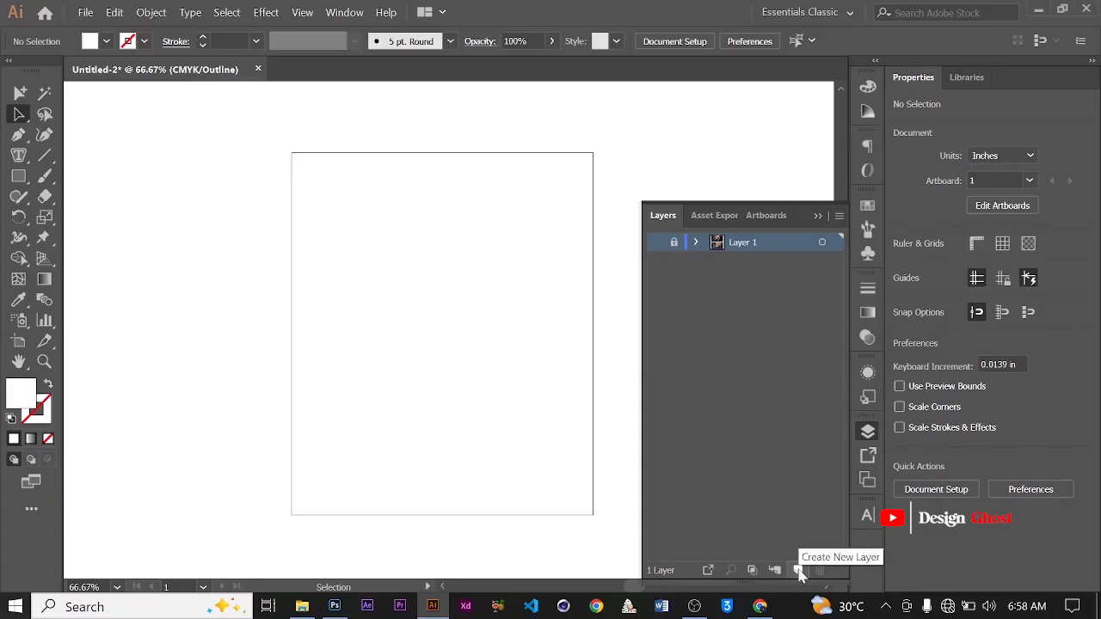
{"action": "left_click", "coordinate": [673, 241]}
{"action": "left_click", "coordinate": [655, 242]}
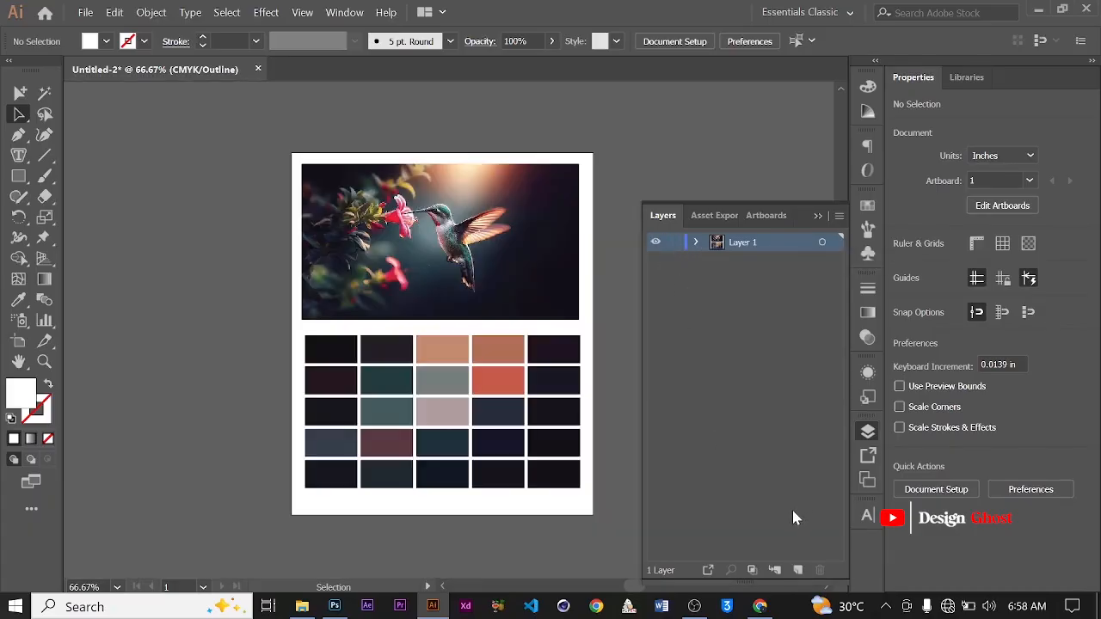
Step: Add a new empty layer above Layer 1 and hide Layer 1
{"action": "left_click", "coordinate": [797, 570]}
{"action": "left_click", "coordinate": [655, 261]}
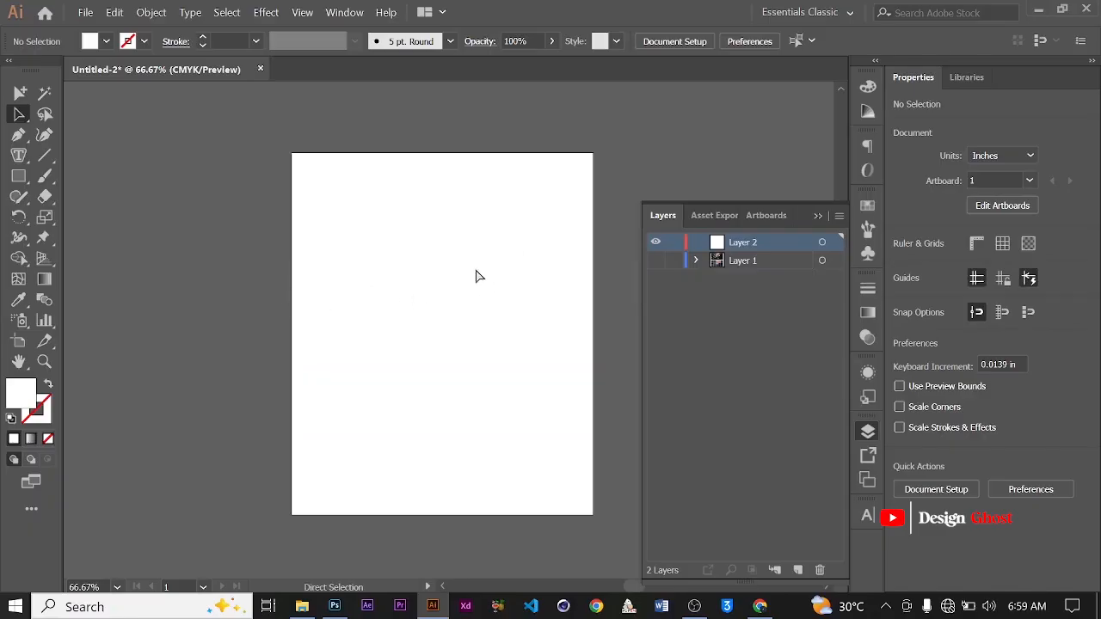
Step: Place the Nature Background wallpaper image from Downloads > Color Palette across the upper half of the artboard, about 4.25 in wide
{"action": "key", "text": "ctrl+shift+p"}
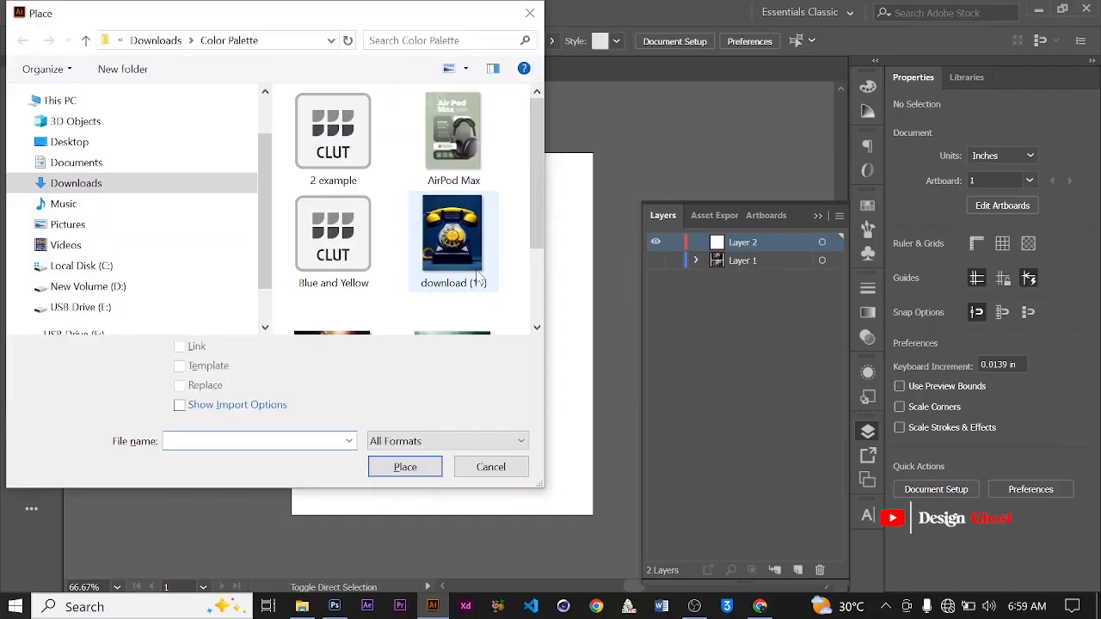
{"action": "scroll", "coordinate": [476, 271], "scroll_direction": "down", "scroll_amount": 1}
{"action": "left_click", "coordinate": [465, 265]}
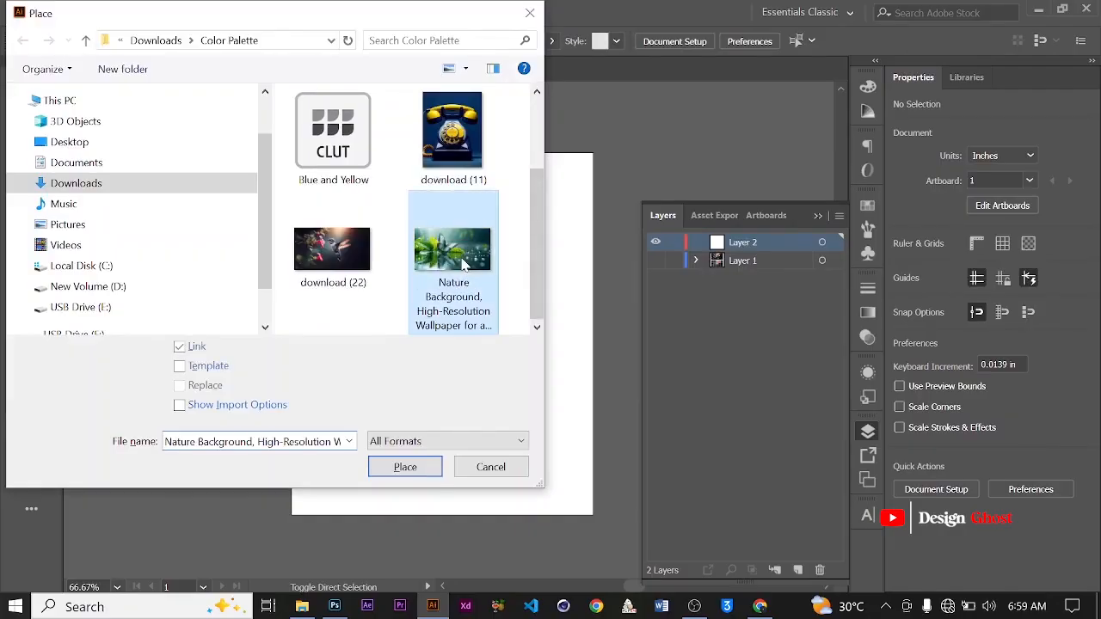
{"action": "left_click", "coordinate": [405, 467]}
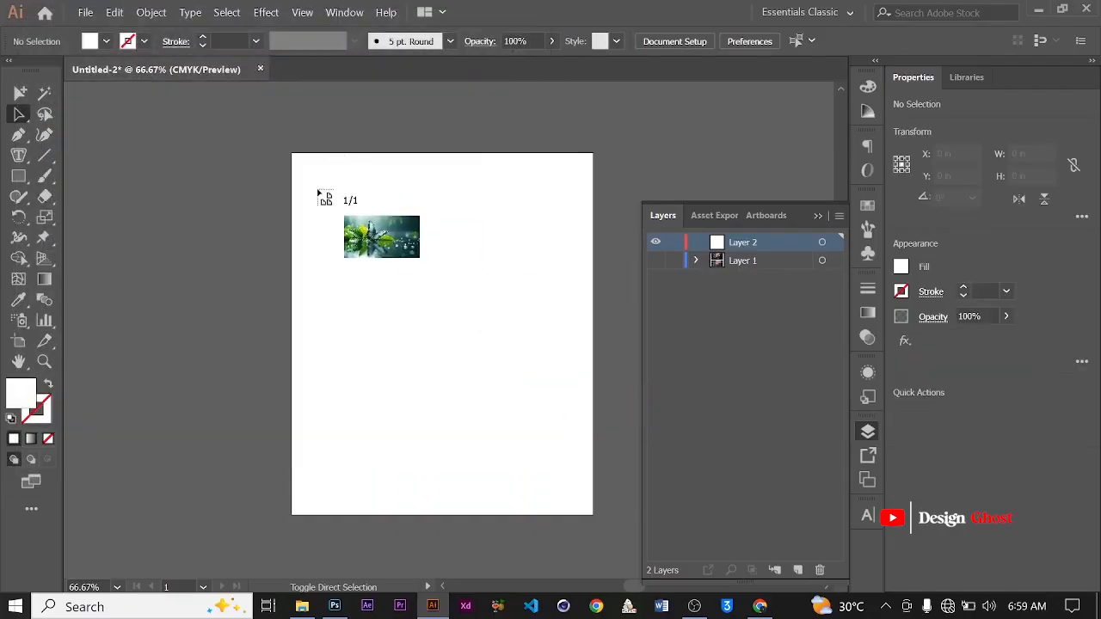
{"action": "left_click_drag", "start_coordinate": [446, 279], "coordinate": [571, 370]}
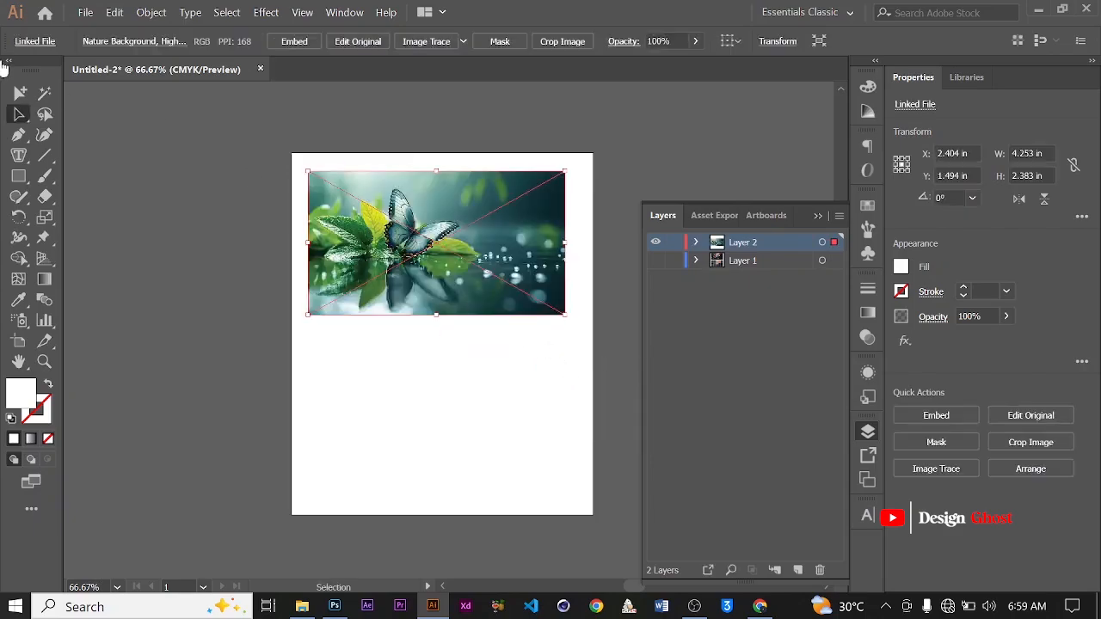
Step: Duplicate the butterfly image directly below the original and rasterize the copy in CMYK at High (300 ppi) with a white background
{"action": "left_click_drag", "start_coordinate": [435, 274], "coordinate": [462, 426]}
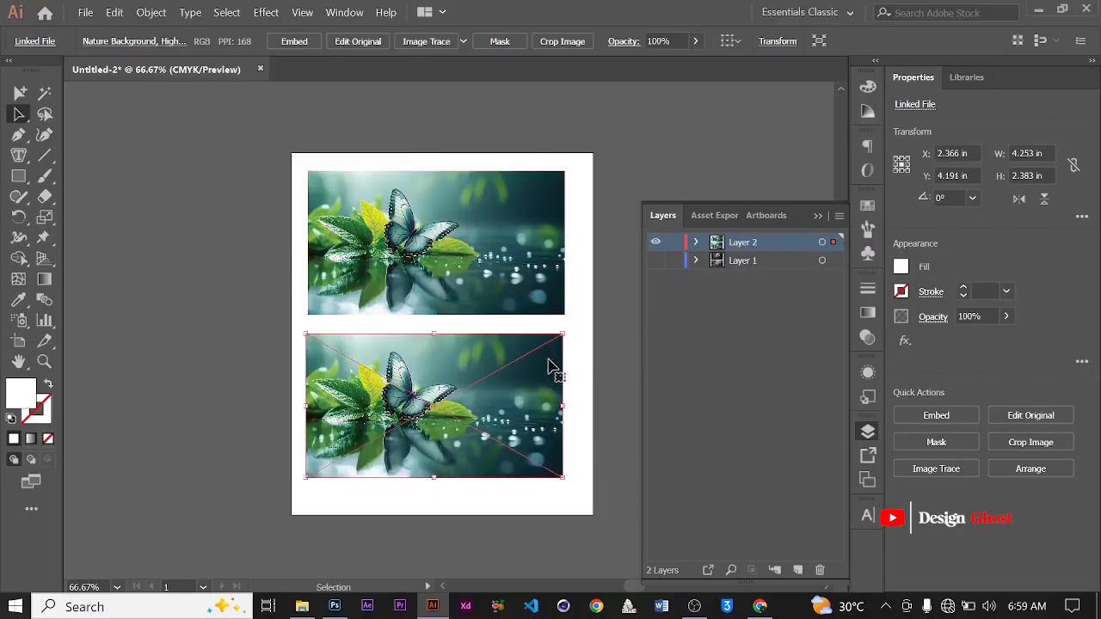
{"action": "left_click", "coordinate": [151, 12]}
{"action": "left_click", "coordinate": [287, 222]}
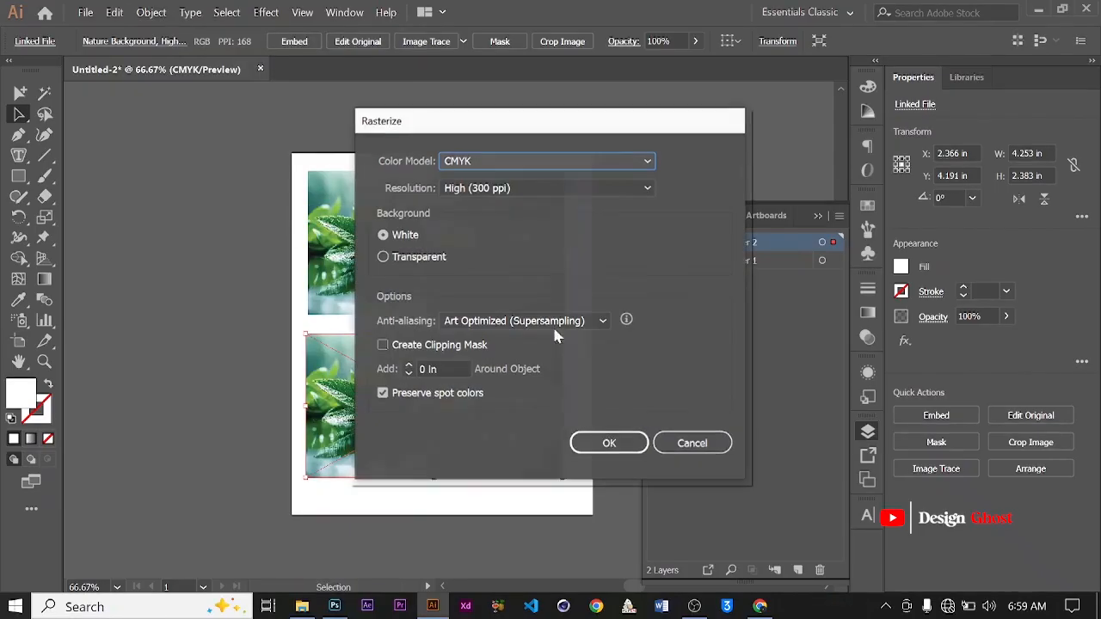
{"action": "left_click", "coordinate": [604, 444]}
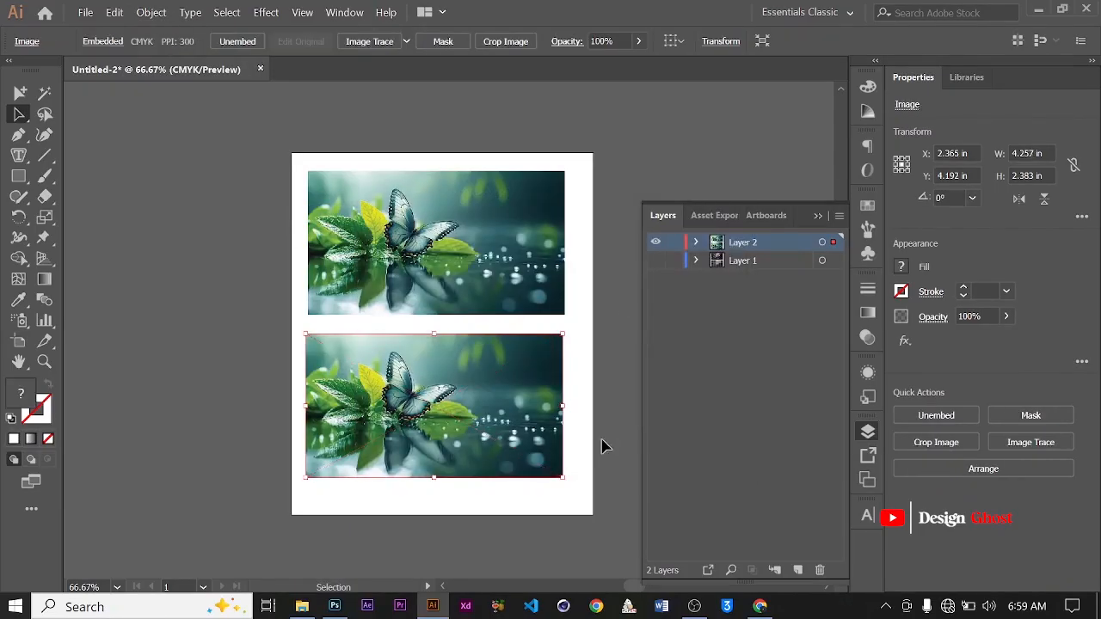
Step: Create an object mosaic from the lower butterfly image with 0.04 in tile spacing both ways, 5 by 5 tiles, Color result and Delete Raster on
{"action": "left_click", "coordinate": [164, 13]}
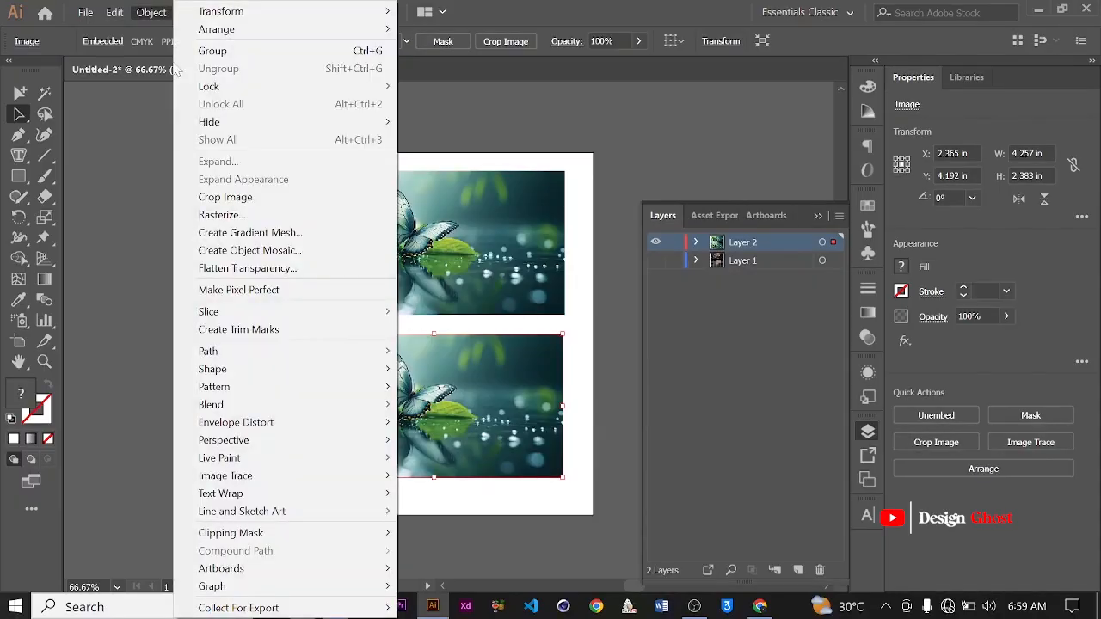
{"action": "left_click", "coordinate": [320, 249]}
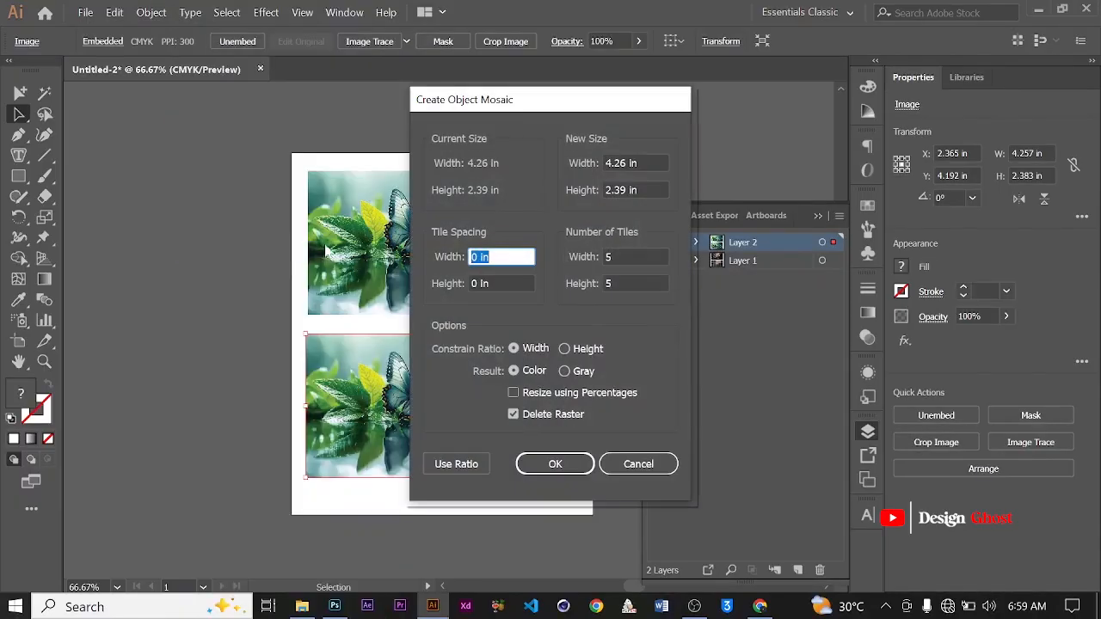
{"action": "type", "text": "0.04"}
{"action": "left_click", "coordinate": [503, 283]}
{"action": "type", "text": "3"}
{"action": "key", "text": "ctrl+a"}
{"action": "type", "text": "0.04"}
{"action": "left_click", "coordinate": [633, 256]}
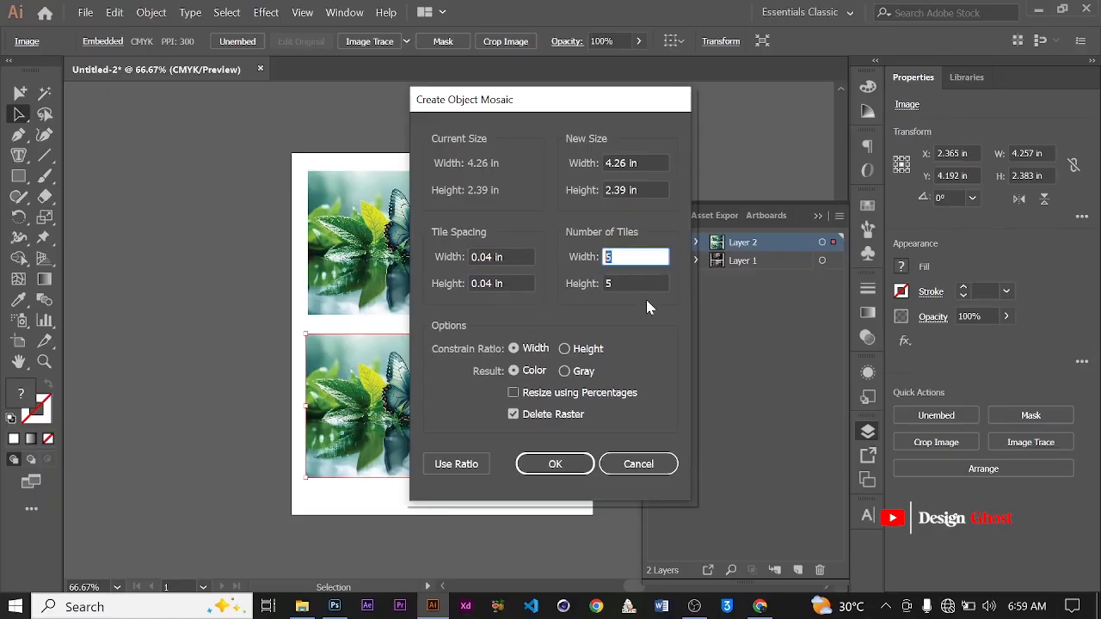
{"action": "left_click", "coordinate": [634, 283]}
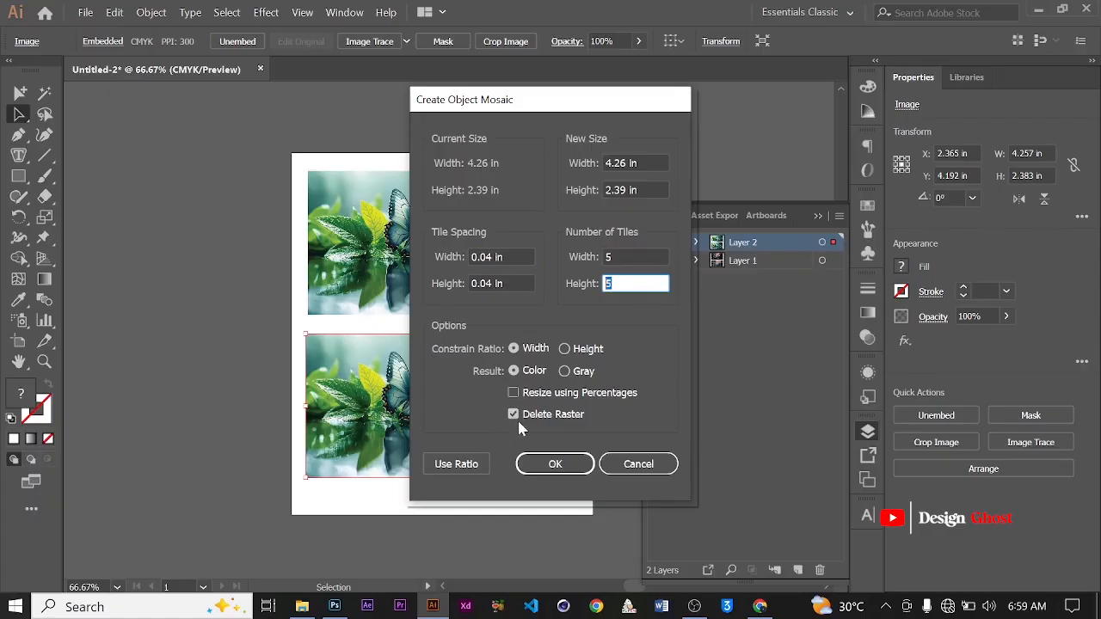
{"action": "left_click", "coordinate": [556, 464]}
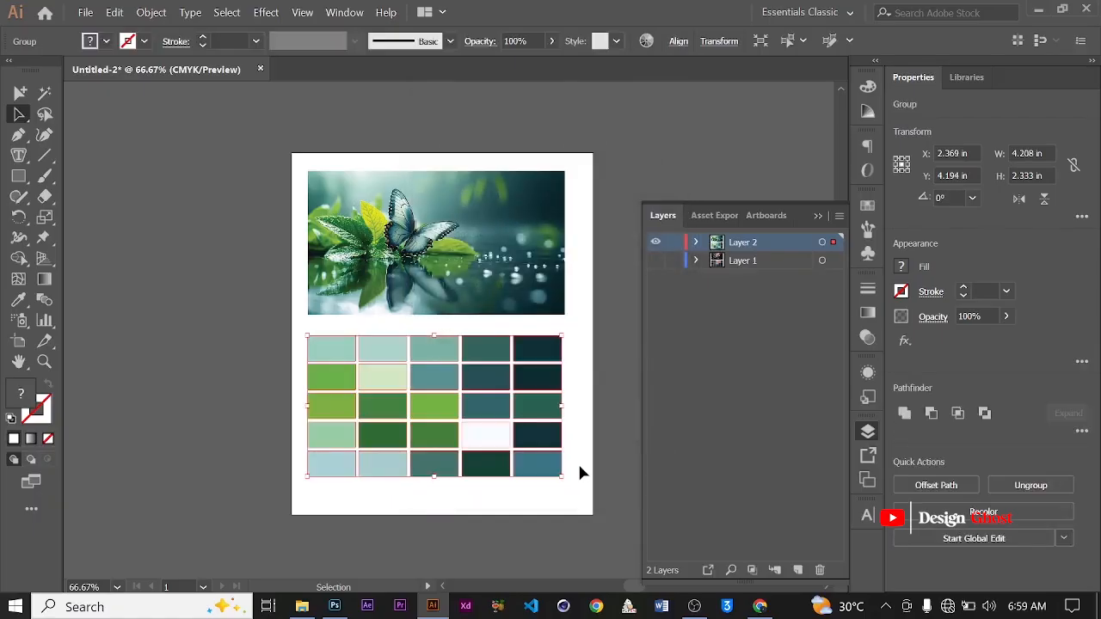